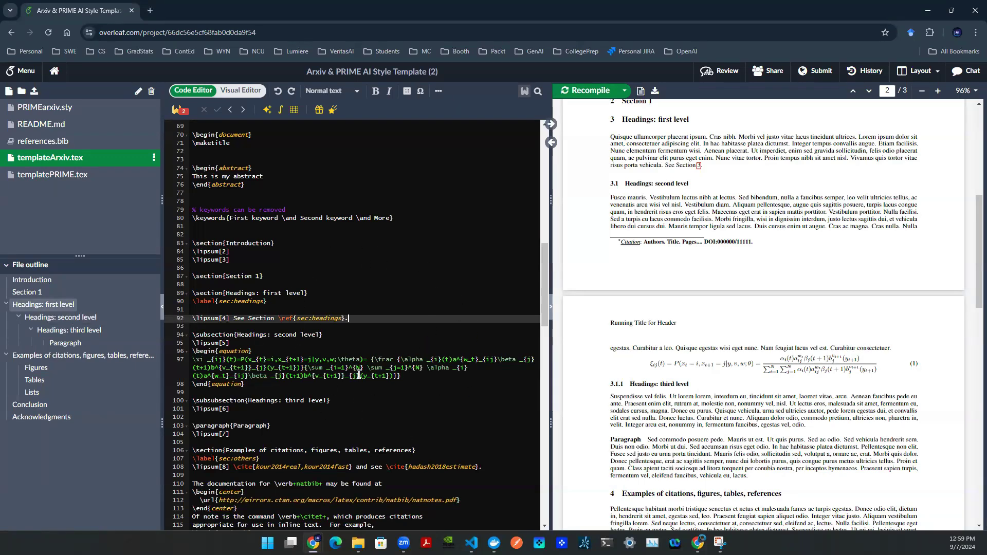
# Select the source lines below the Introduction.
pyautogui.moveTo(393, 252); pyautogui.dragTo(396, 434)
pyautogui.click(404, 395)
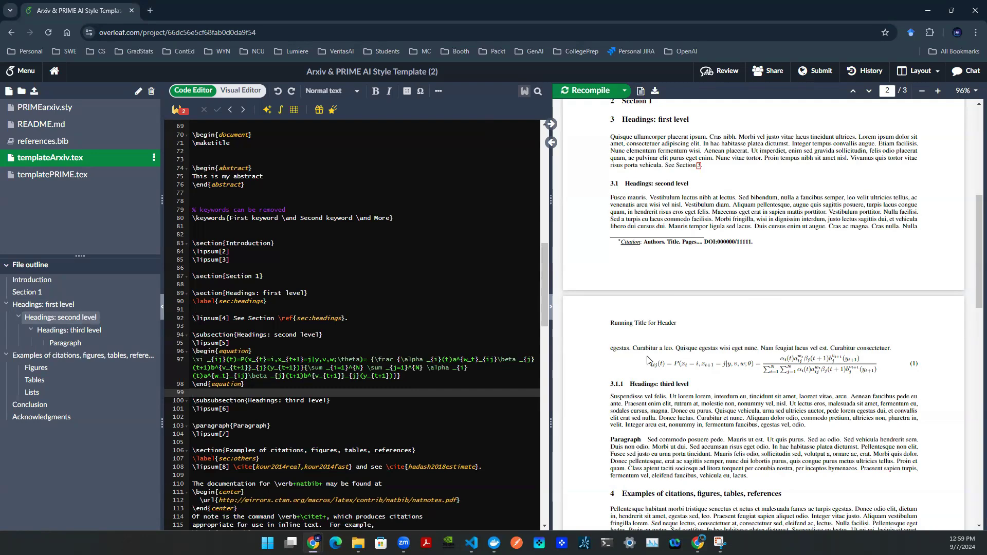
pyautogui.tripleClick(253, 368)
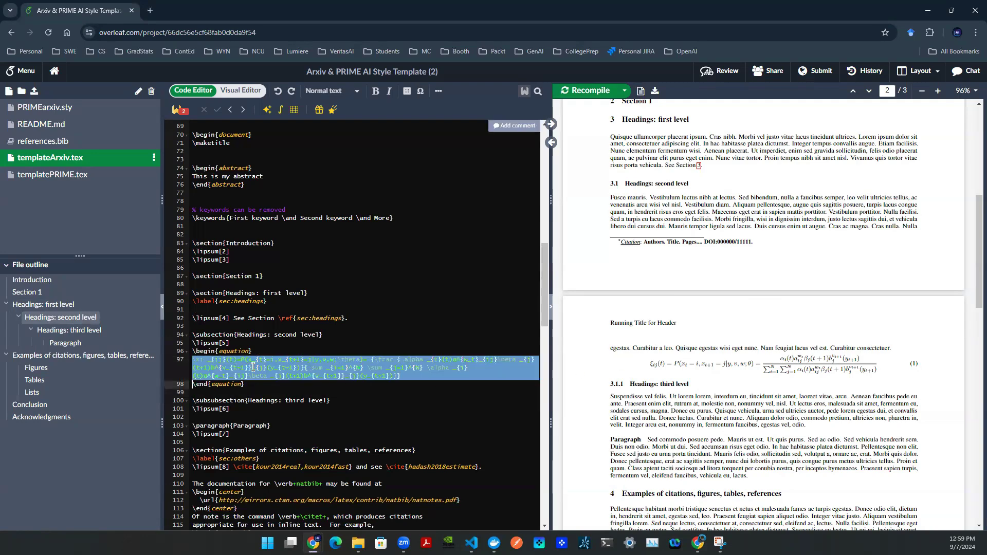
pyautogui.click(214, 374)
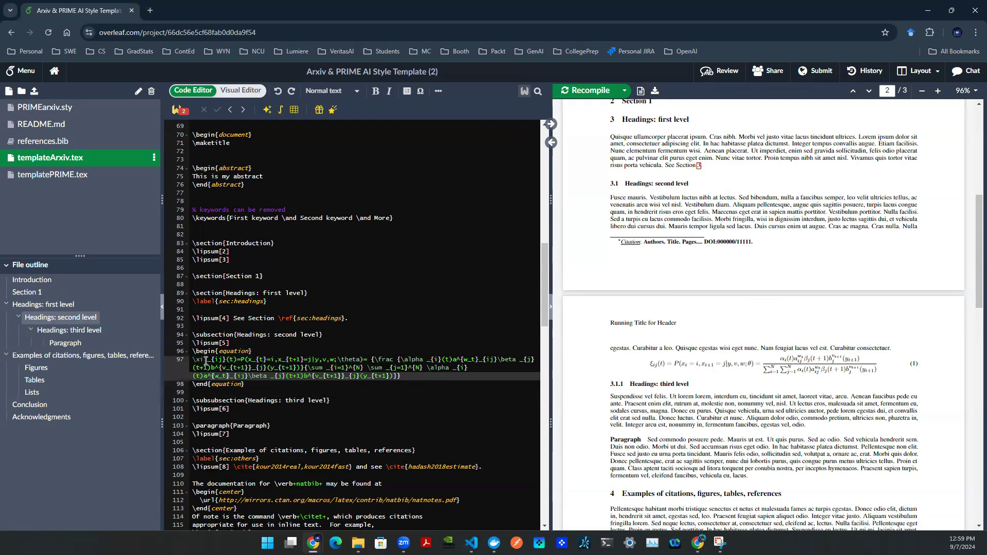
pyautogui.click(214, 359)
pyautogui.moveTo(206, 360); pyautogui.dragTo(401, 376)
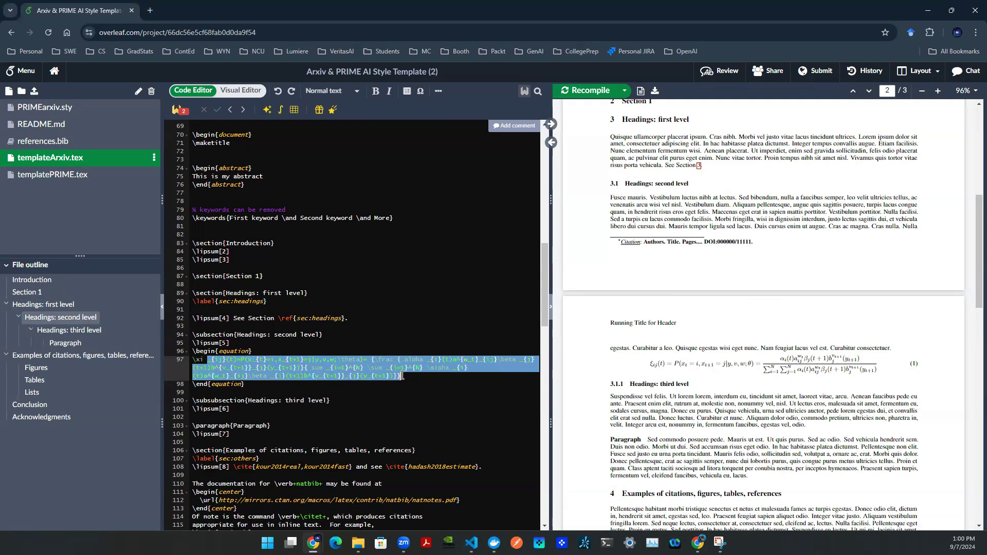
pyautogui.click(402, 376)
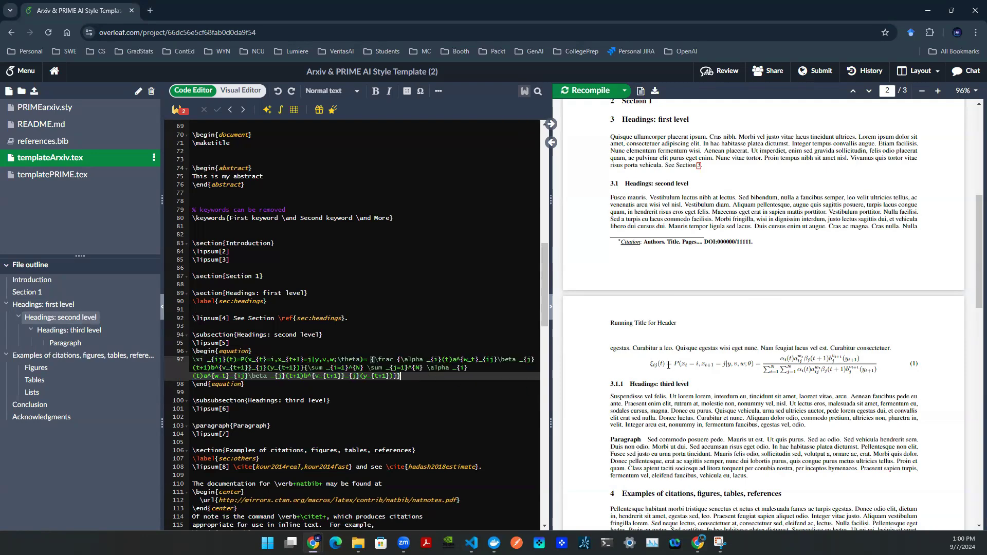
pyautogui.moveTo(668, 365); pyautogui.dragTo(646, 372)
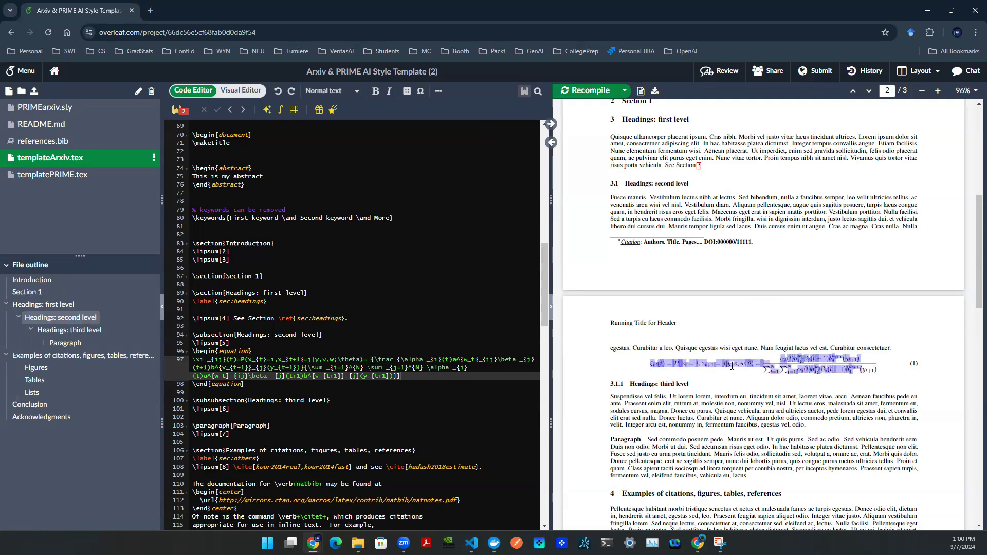
pyautogui.click(811, 377)
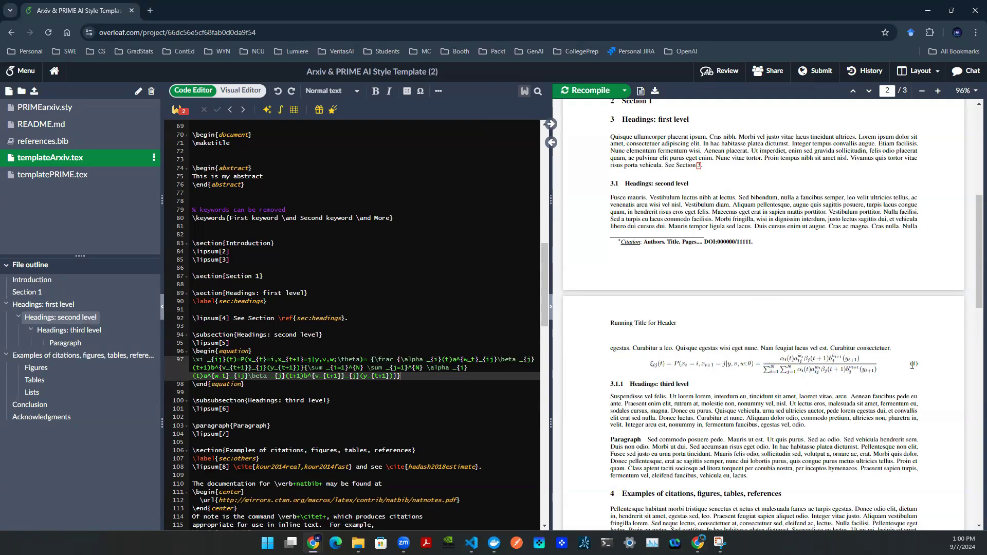
pyautogui.moveTo(913, 365); pyautogui.dragTo(918, 364)
pyautogui.click(268, 351)
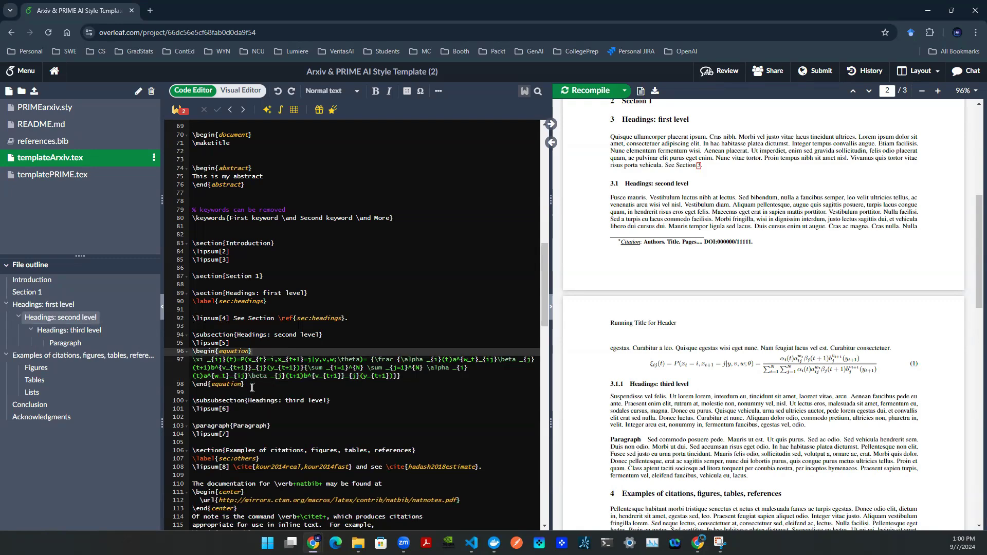
pyautogui.doubleClick(220, 351)
pyautogui.moveTo(220, 351); pyautogui.dragTo(258, 352)
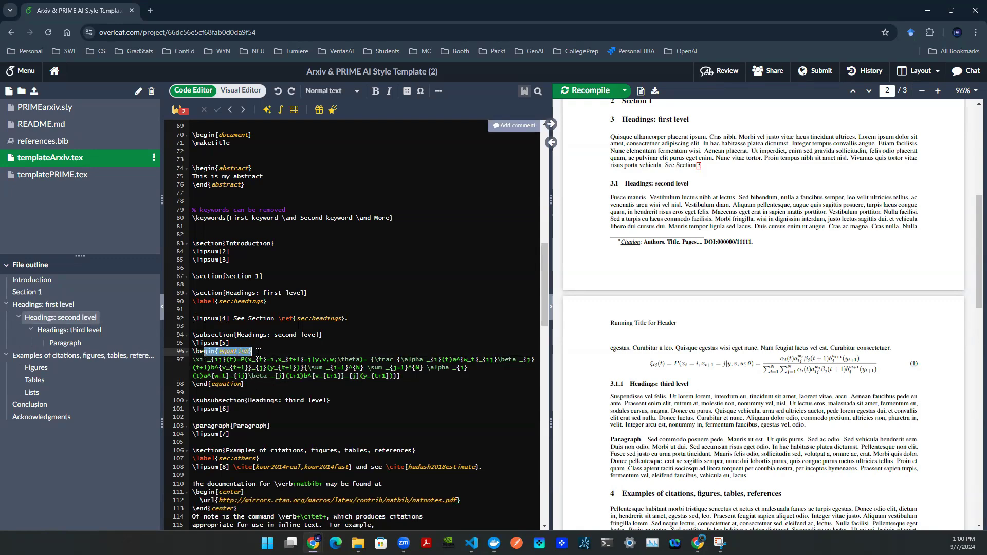
pyautogui.moveTo(208, 383); pyautogui.dragTo(239, 383)
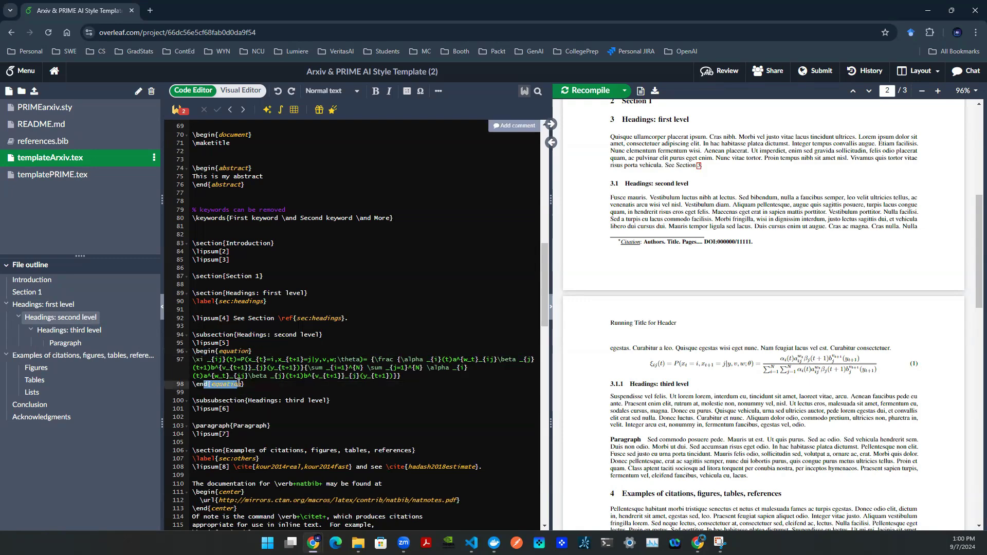
pyautogui.moveTo(239, 384); pyautogui.dragTo(239, 384)
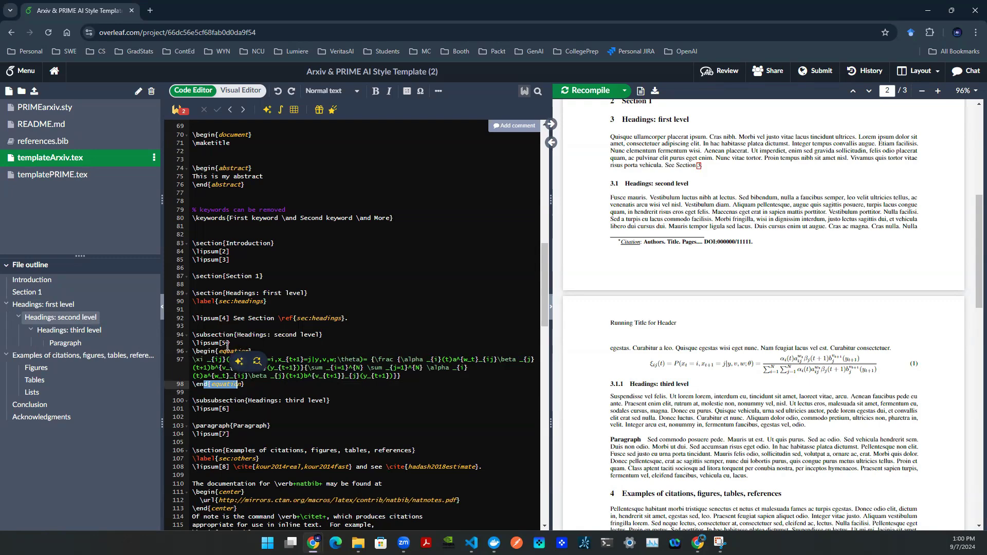
# Replace the \lipsum[5] filler before the equation with 'Here's my equation' and recompile.
pyautogui.moveTo(229, 343); pyautogui.dragTo(193, 345)
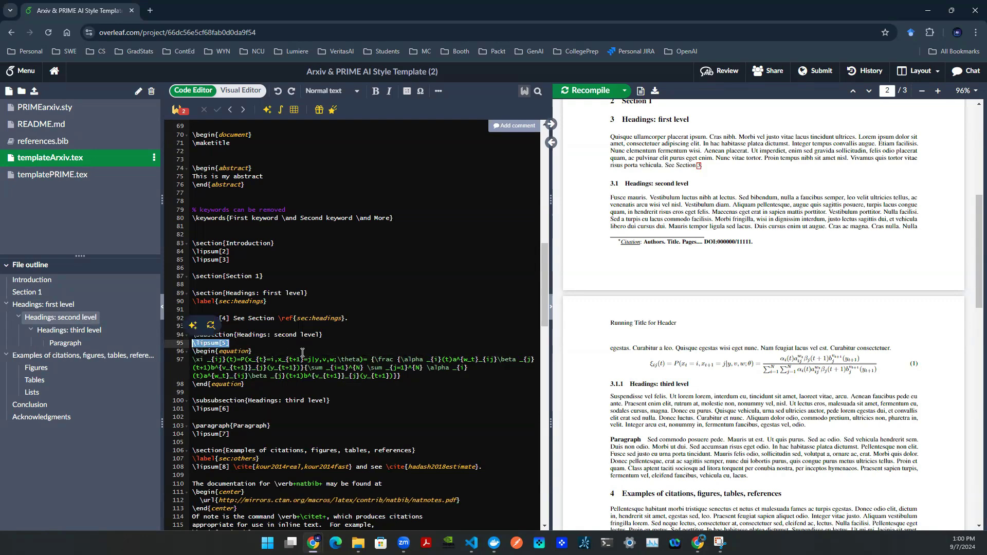
pyautogui.press('BackSpace')
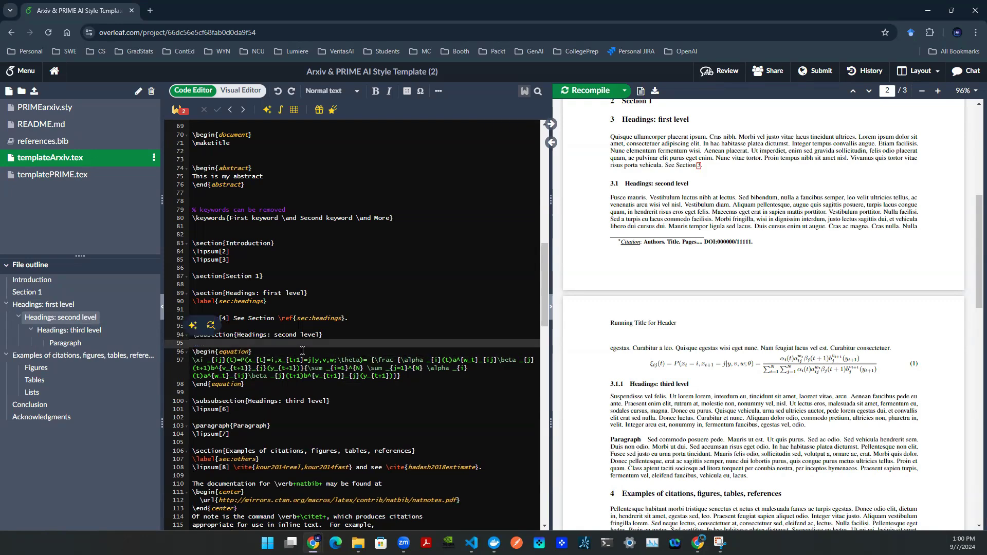
pyautogui.write("Here's m")
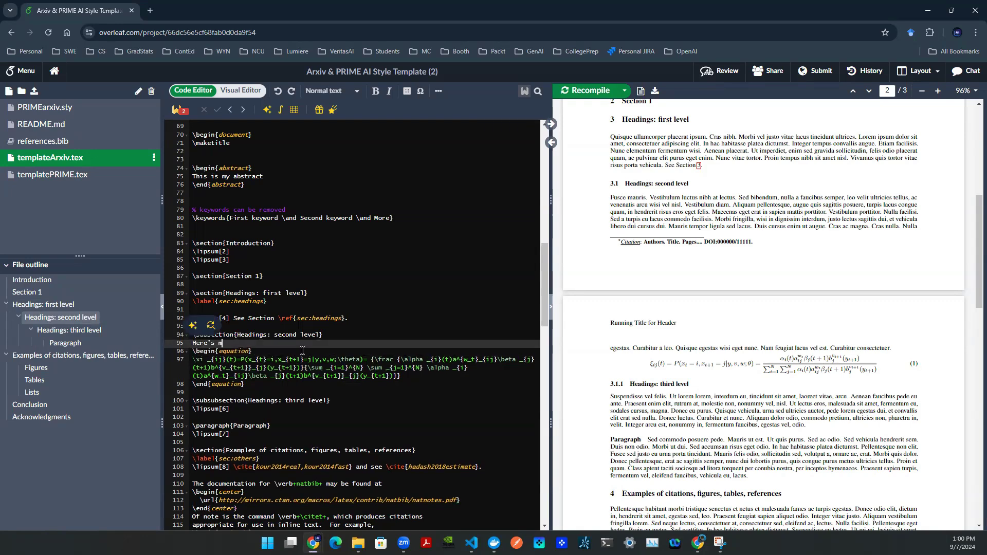
pyautogui.write('y equation')
pyautogui.hotkey('ctrl', 's')
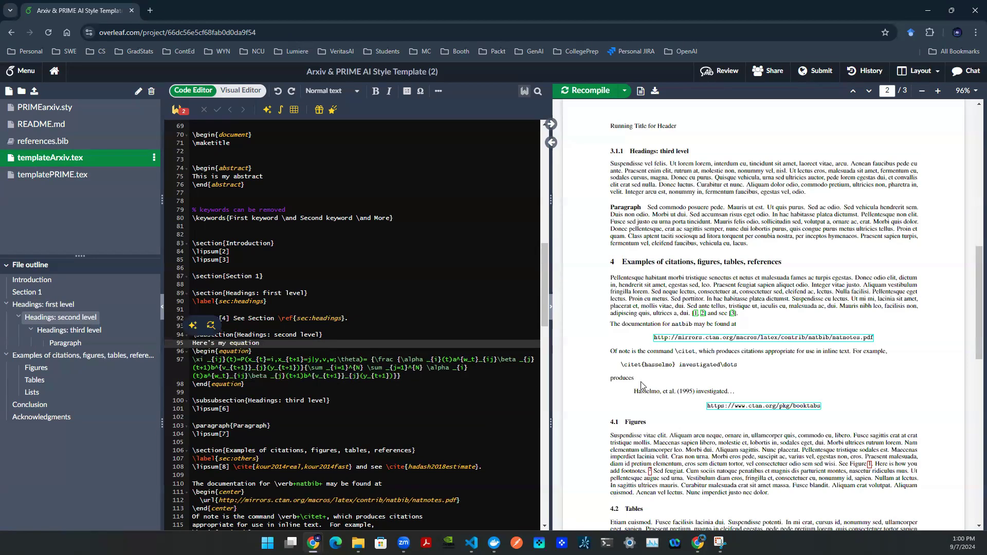
# Check the new sentence in the PDF preview, zoomed in to 120%.
pyautogui.scroll(6, 622, 391)
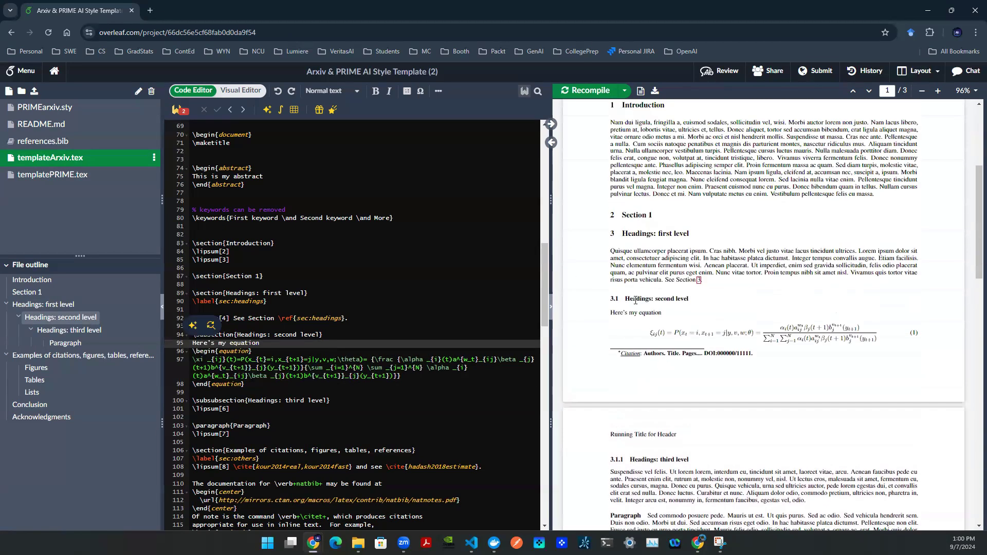
pyautogui.moveTo(621, 313); pyautogui.dragTo(663, 319)
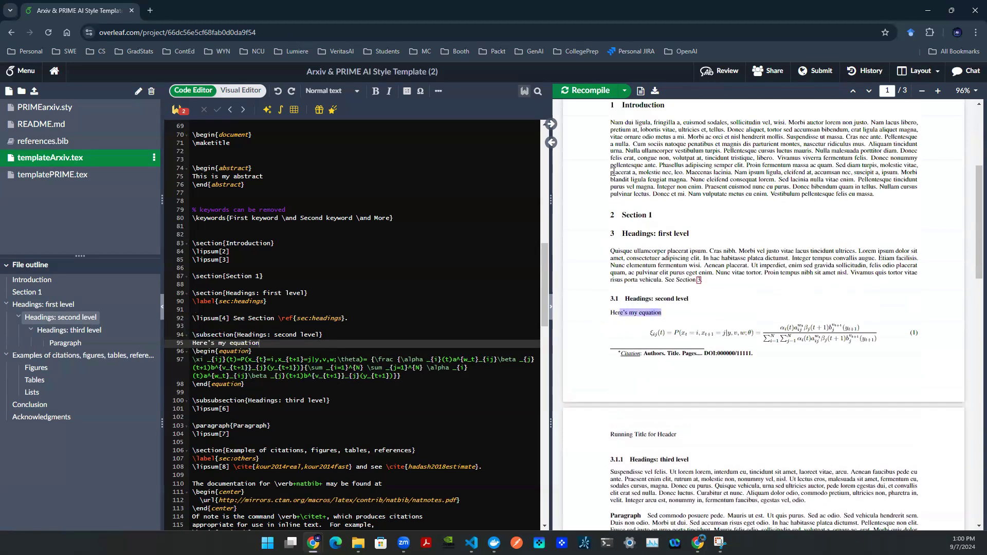
pyautogui.click(938, 91)
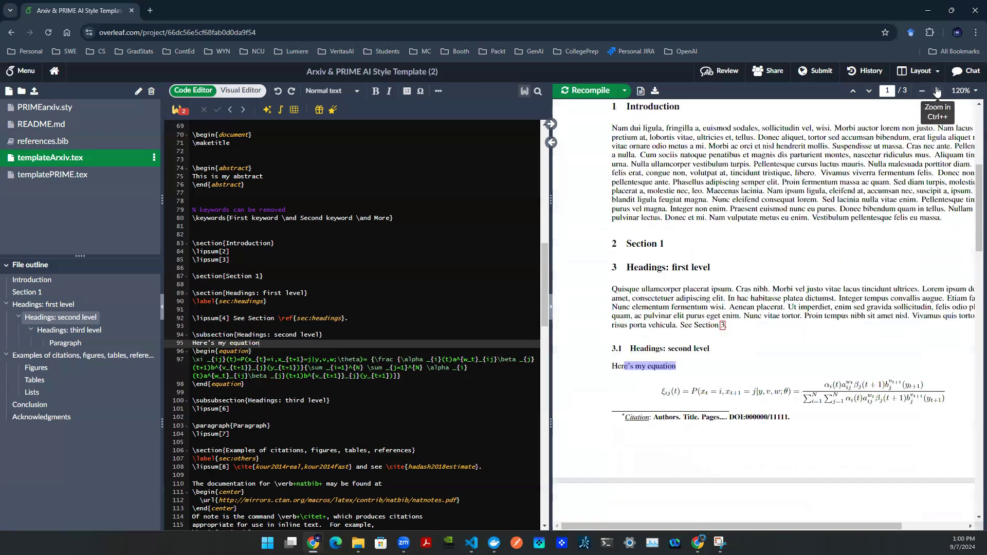
pyautogui.moveTo(681, 526); pyautogui.dragTo(702, 533)
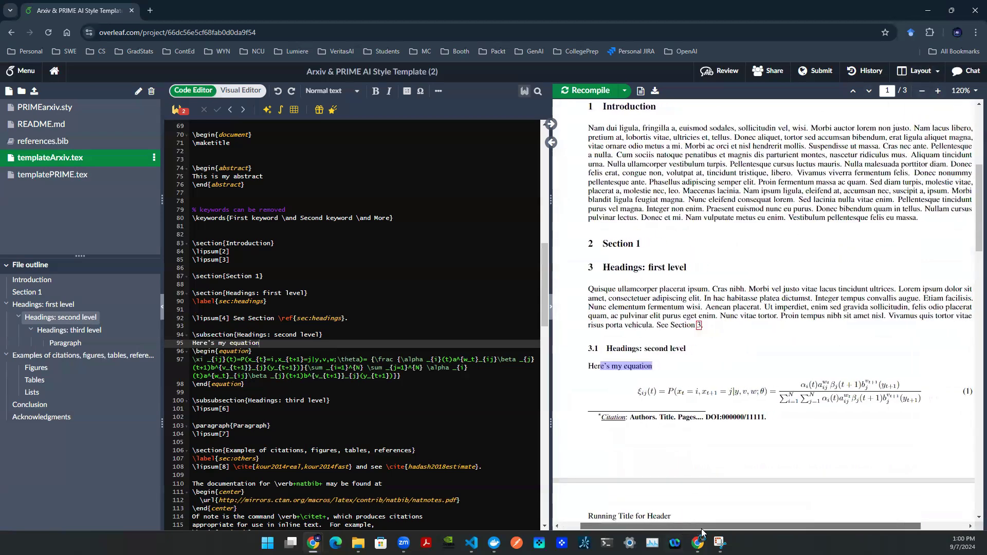
# Replace the equation line with \sum_{i=1}^n y_i - \bar{y}.
pyautogui.click(271, 352)
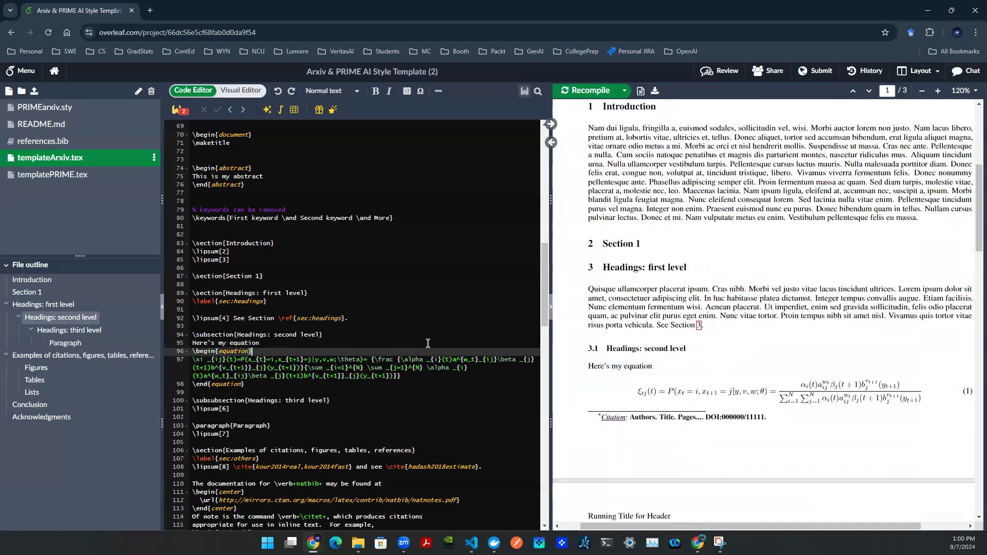
pyautogui.press('Down')
pyautogui.press('Home')
pyautogui.hotkey('shift', 'Down')
pyautogui.hotkey('shift', 'Down')
pyautogui.hotkey('shift', 'End')
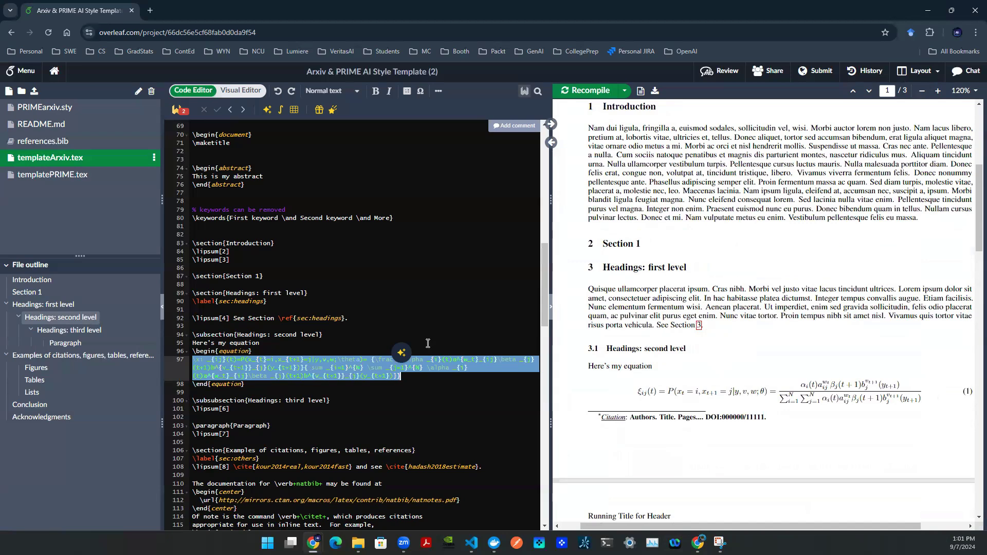
pyautogui.write('\\sum')
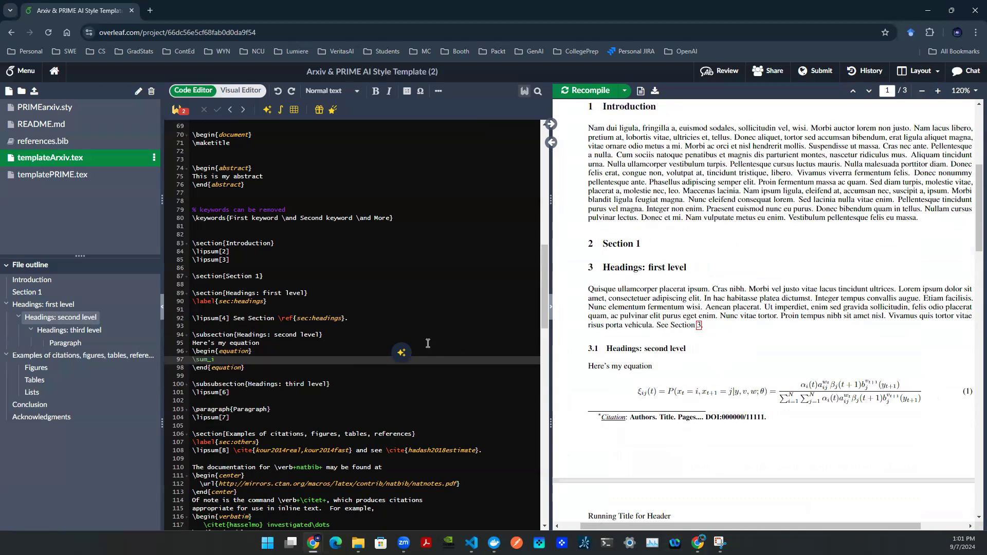
pyautogui.write('_{i=1')
pyautogui.write('^')
pyautogui.write('y_i - ')
pyautogui.write('\x08ar{y}')
# Wrap y_i - \bar{y} in parentheses, square it with ^2, and recompile.
pyautogui.press('Left')
pyautogui.press('Left')
pyautogui.press('Left')
pyautogui.press('Left')
pyautogui.press('Left')
pyautogui.press('Left')
pyautogui.press('Left')
pyautogui.press('Left')
pyautogui.press('Left')
pyautogui.press('Left')
pyautogui.press('Left')
pyautogui.hotkey('shift', 'Right')
pyautogui.hotkey('shift', 'Right')
pyautogui.hotkey('shift', 'Right')
pyautogui.hotkey('shift', 'Right')
pyautogui.hotkey('shift', 'Right')
pyautogui.hotkey('shift', 'Right')
pyautogui.hotkey('shift', 'Right')
pyautogui.hotkey('shift', 'Right')
pyautogui.hotkey('shift', 'Right')
pyautogui.hotkey('shift', 'Right')
pyautogui.hotkey('shift', 'Right')
pyautogui.hotkey('shift', 'Right')
pyautogui.hotkey('shift', 'Right')
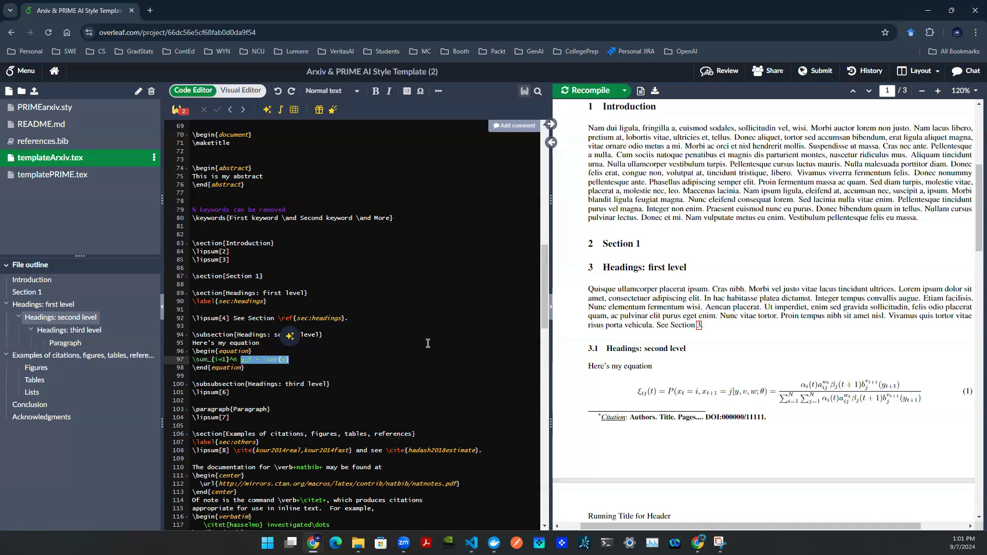
pyautogui.write('(')
pyautogui.press('End')
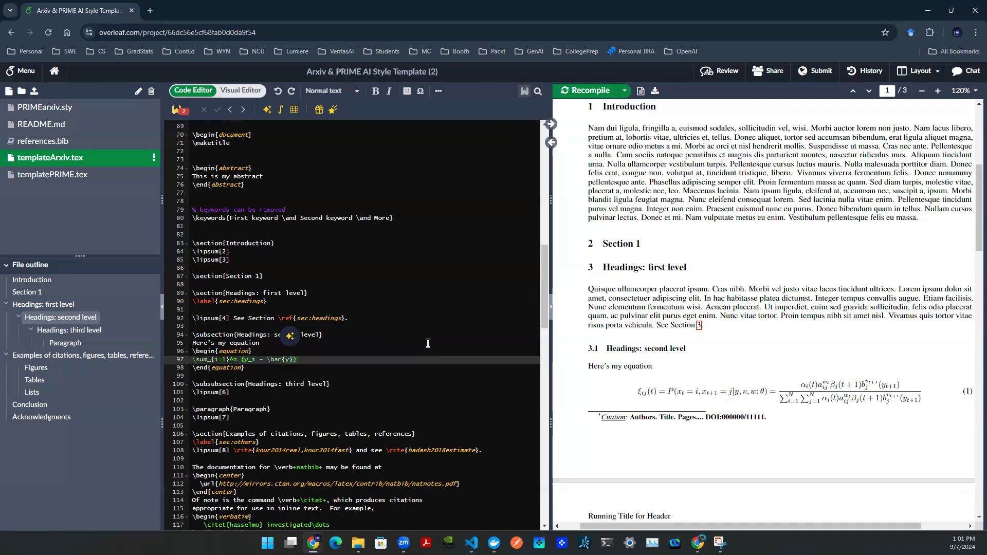
pyautogui.write('^2')
pyautogui.hotkey('ctrl', 's')
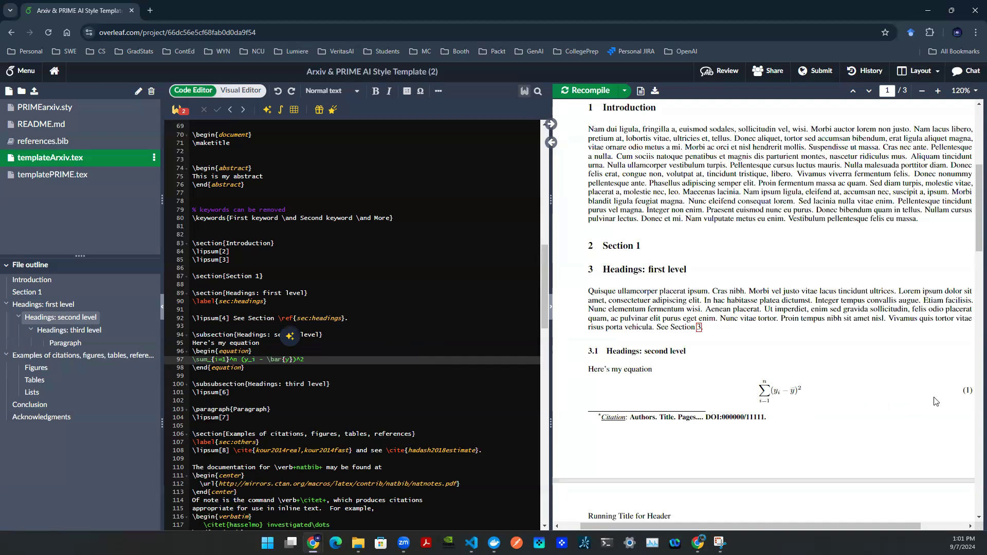
pyautogui.moveTo(912, 527); pyautogui.dragTo(921, 527)
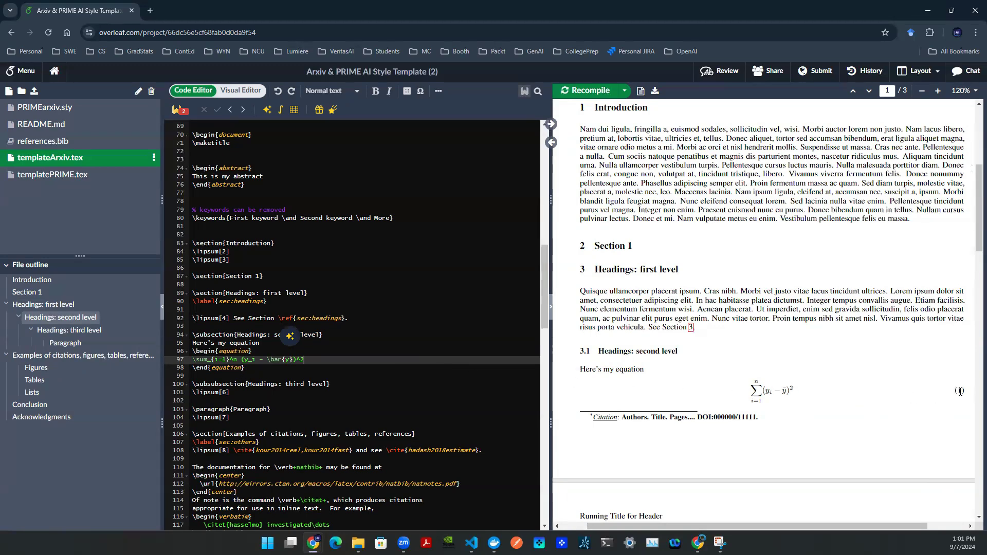
pyautogui.moveTo(244, 368); pyautogui.dragTo(192, 348)
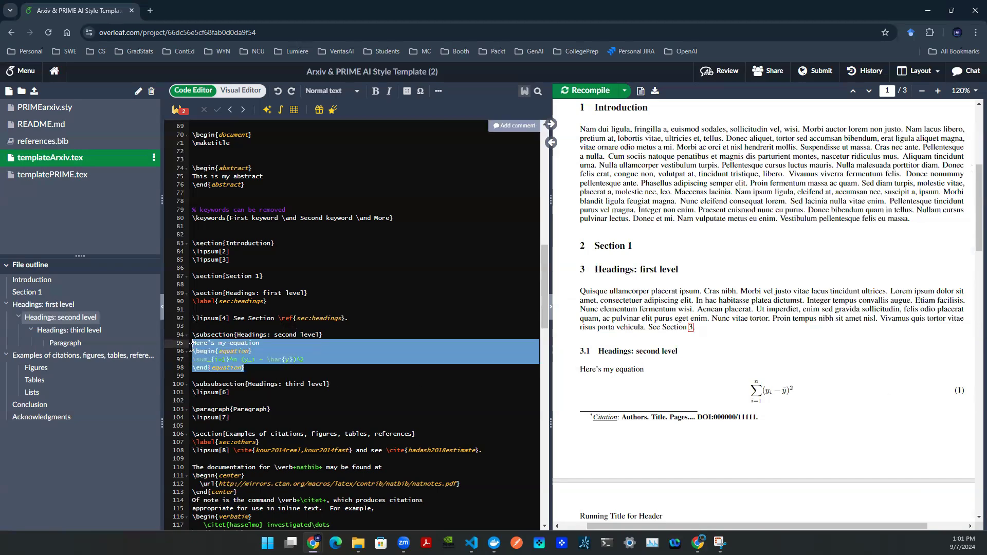
pyautogui.click(249, 368)
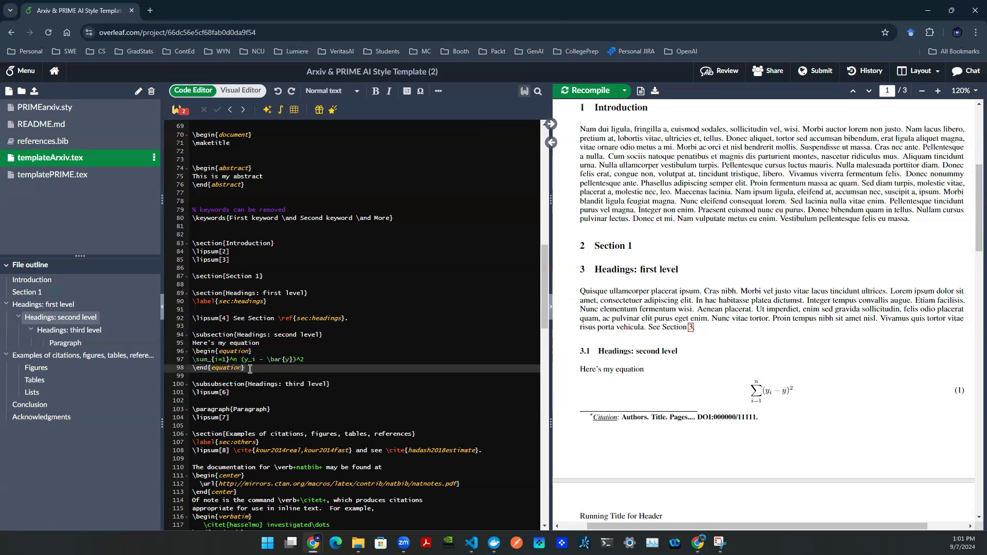
pyautogui.click(328, 336)
# Add the line 'add new paragraph:' below the subsection heading.
pyautogui.press('Return')
pyautogui.press('Return')
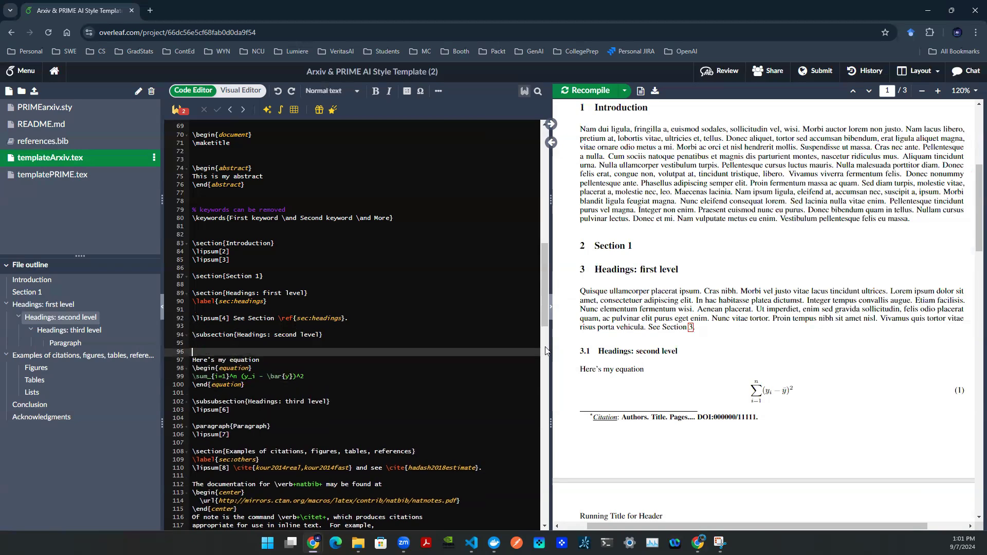
pyautogui.write('add new pa')
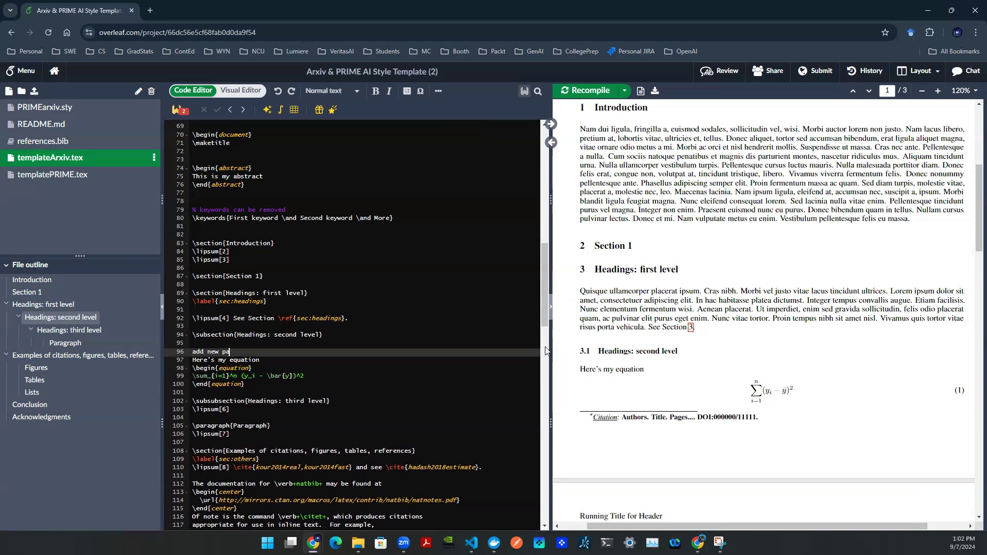
pyautogui.write('ragraph:')
pyautogui.press('Return')
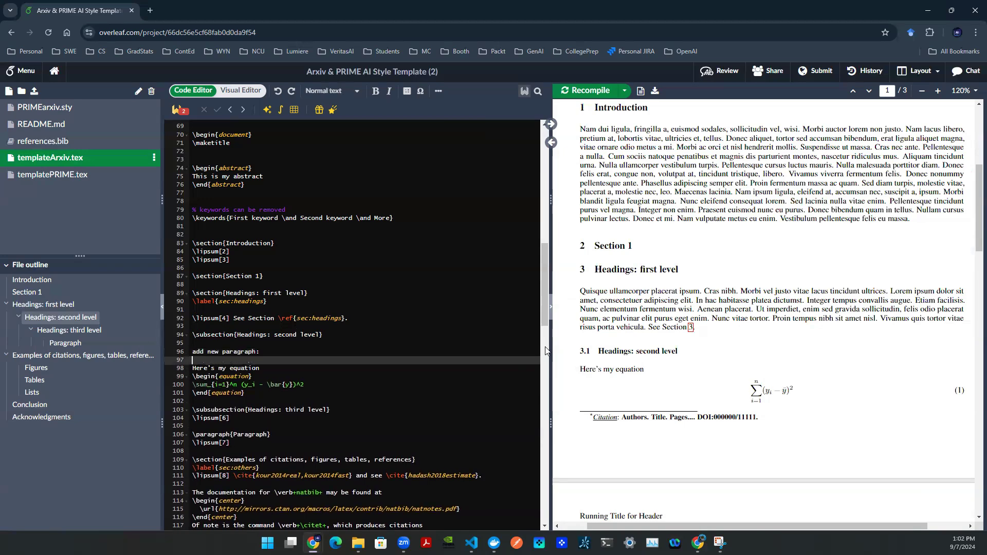
# Insert a new equation environment containing \gamma = \sum_i x_i.
pyautogui.press('Return')
pyautogui.press('Up')
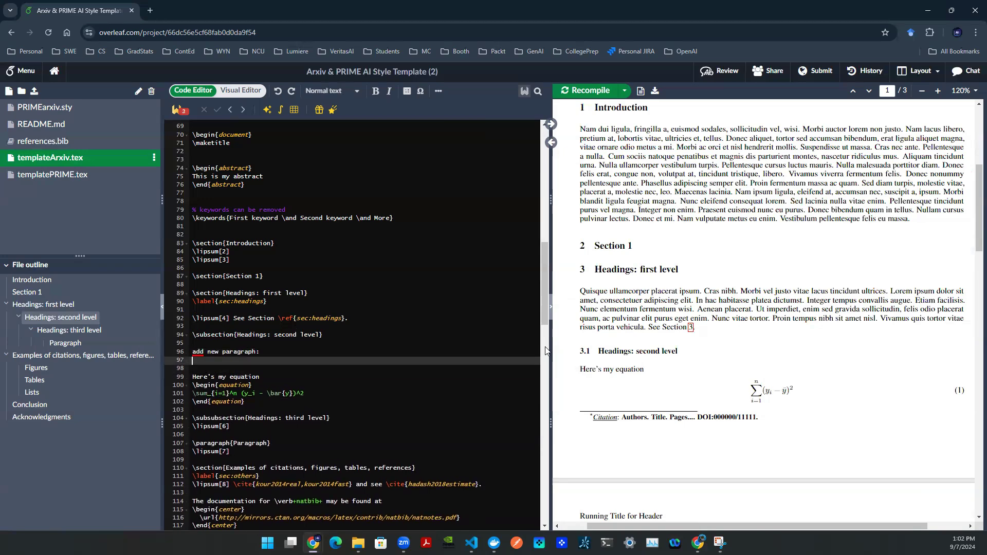
pyautogui.write('\x08egin{')
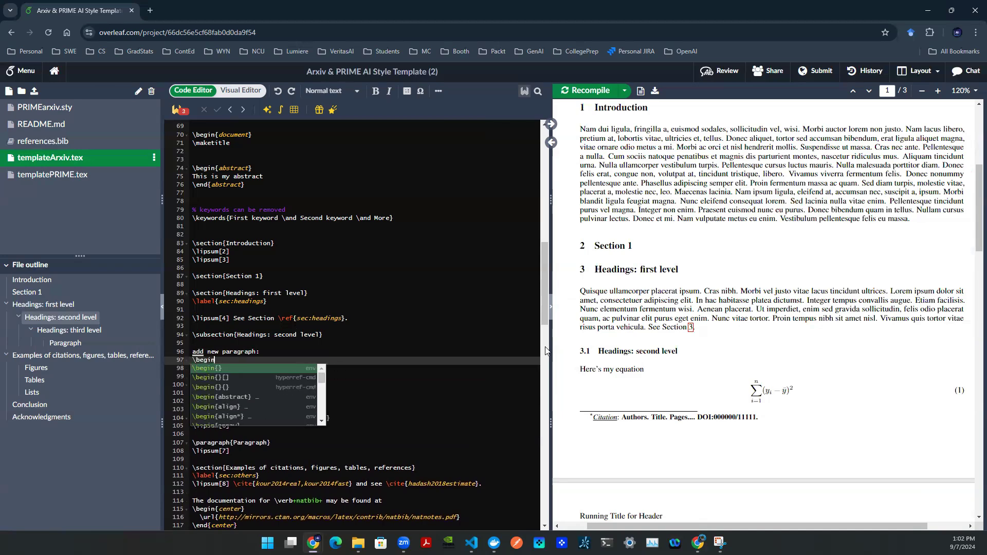
pyautogui.write('equ')
pyautogui.press('Return')
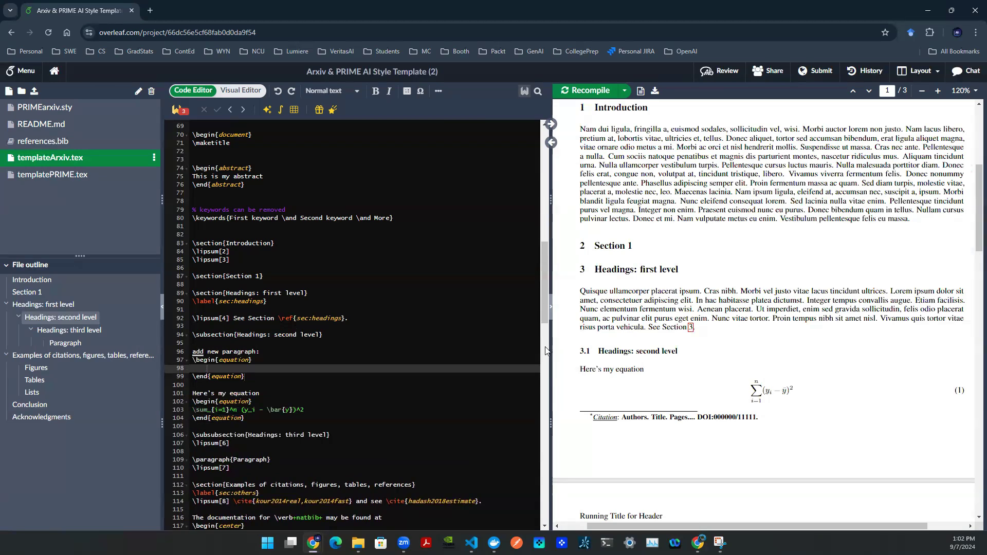
pyautogui.write('\\')
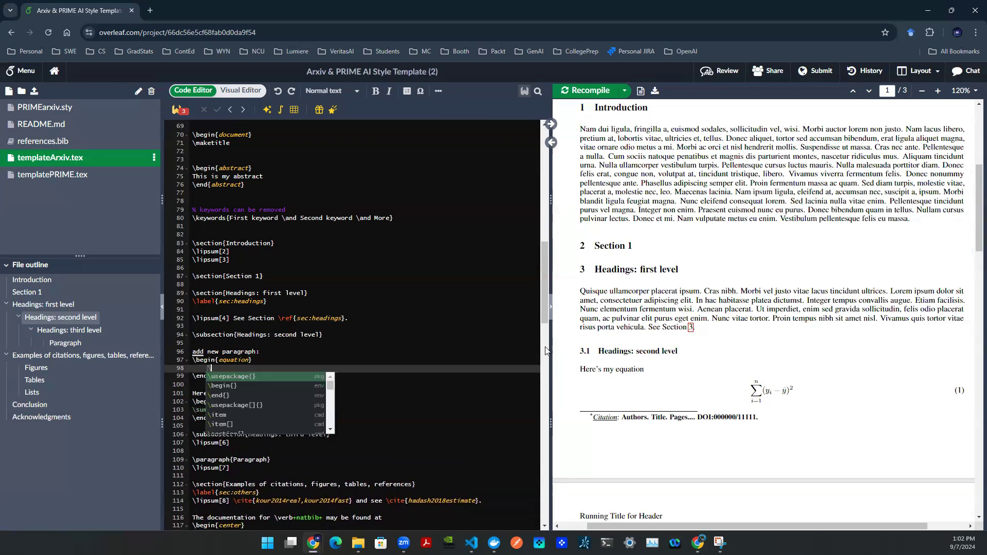
pyautogui.write('gamma ')
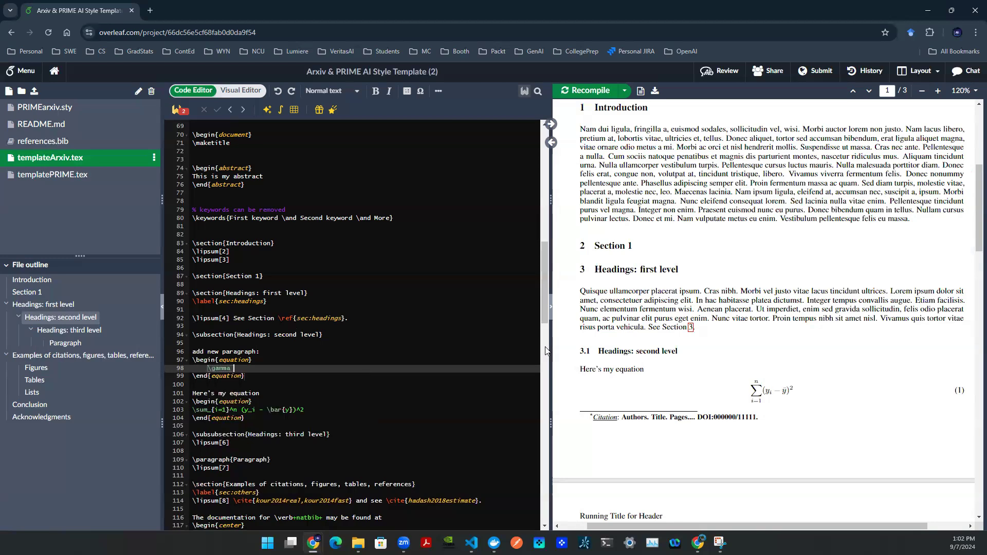
pyautogui.write('= \\sum_i x_i')
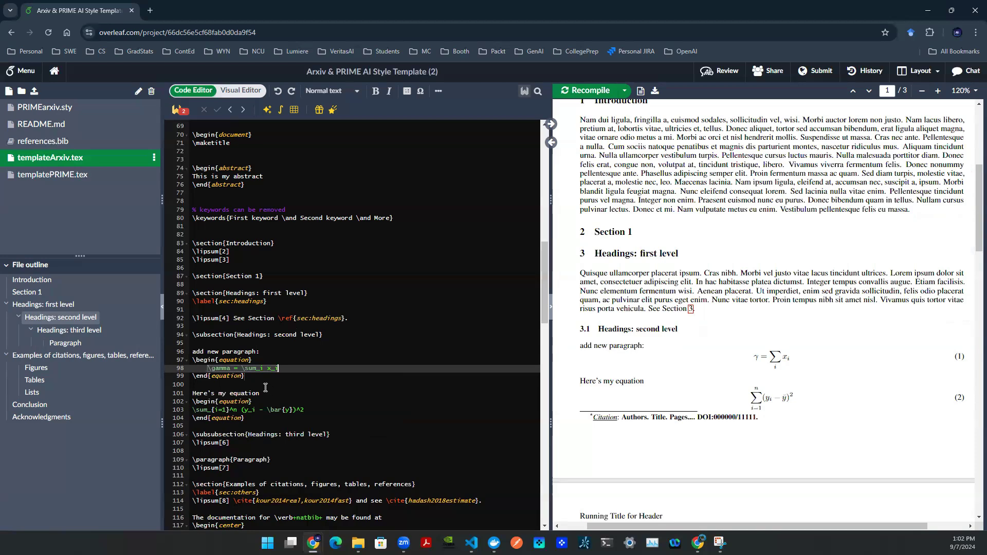
# Add \label{eq:summa_of_x} after the γ equation's \begin{equation} and recompile.
pyautogui.click(285, 360)
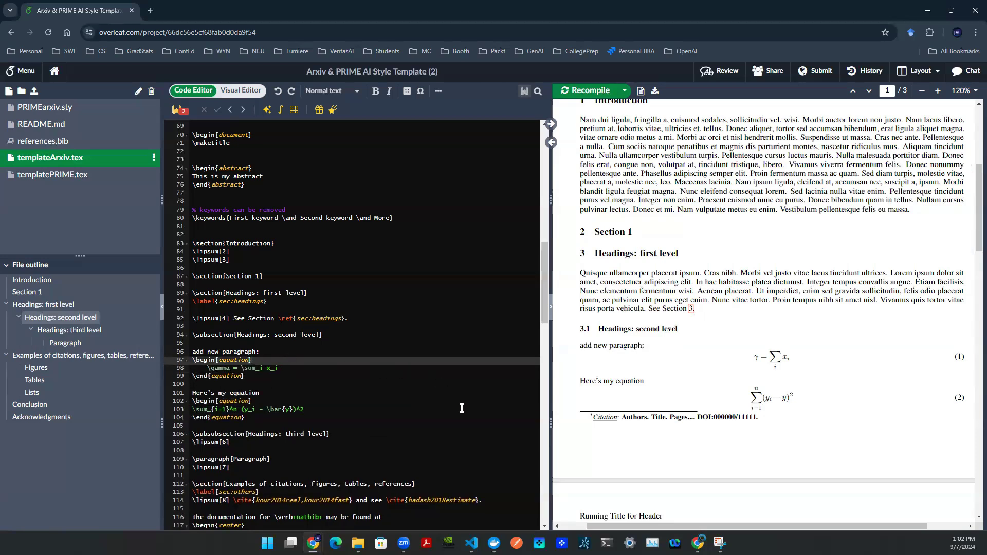
pyautogui.write('\\label{')
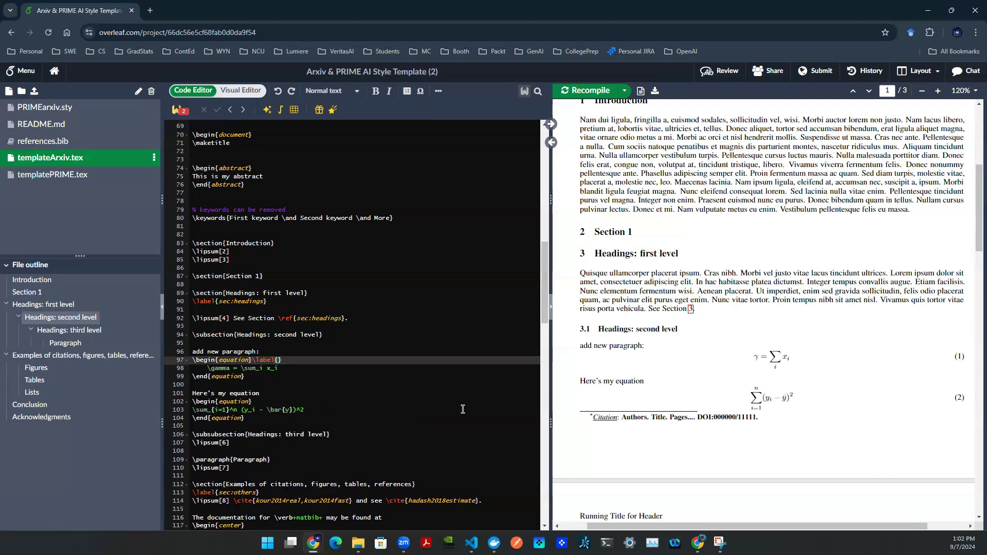
pyautogui.write('eq:')
pyautogui.write('summa_of_x')
pyautogui.hotkey('ctrl', 'shift', 'Left')
pyautogui.press('Right')
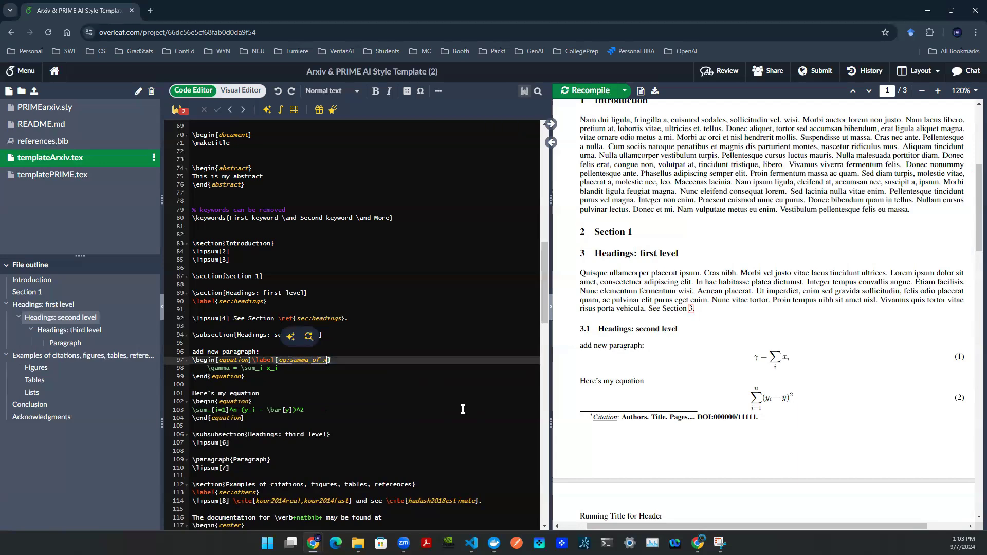
pyautogui.hotkey('ctrl', 's')
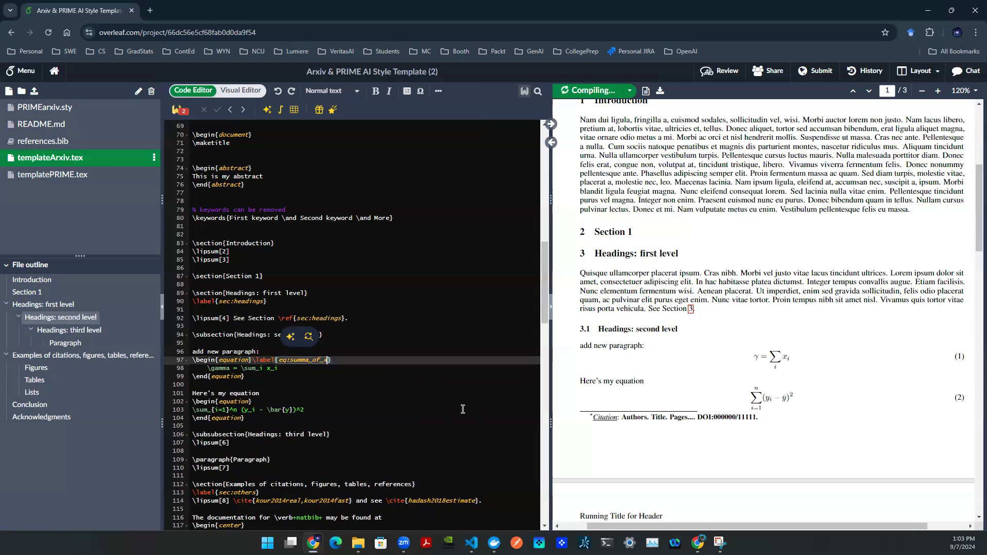
# Review the new label and the γ equation's lines in the source.
pyautogui.moveTo(260, 360); pyautogui.dragTo(334, 361)
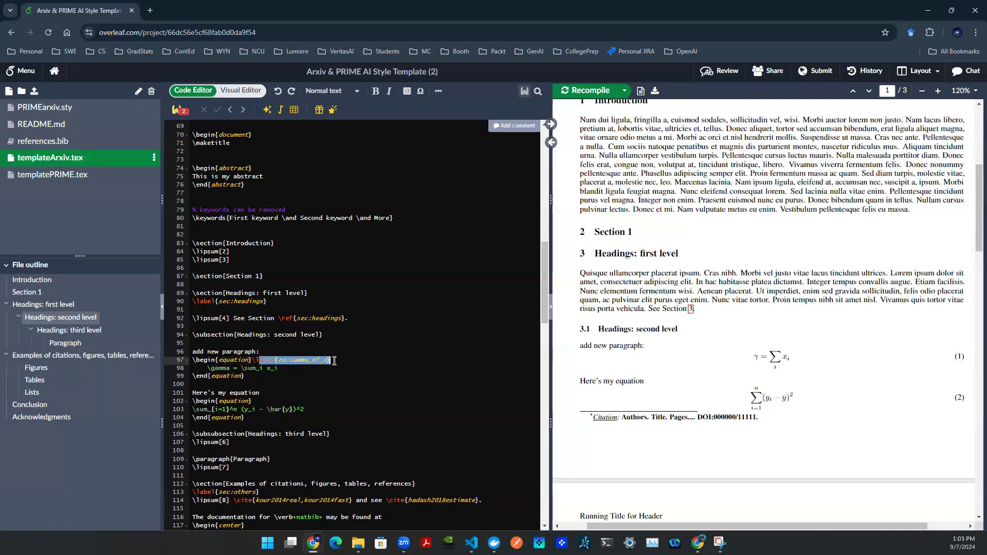
pyautogui.click(334, 361)
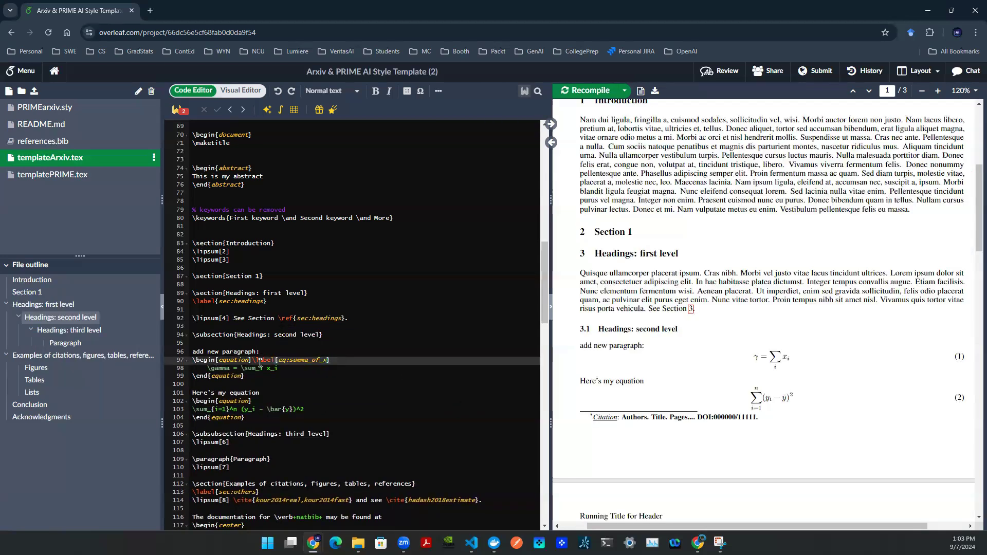
pyautogui.moveTo(259, 361); pyautogui.dragTo(339, 360)
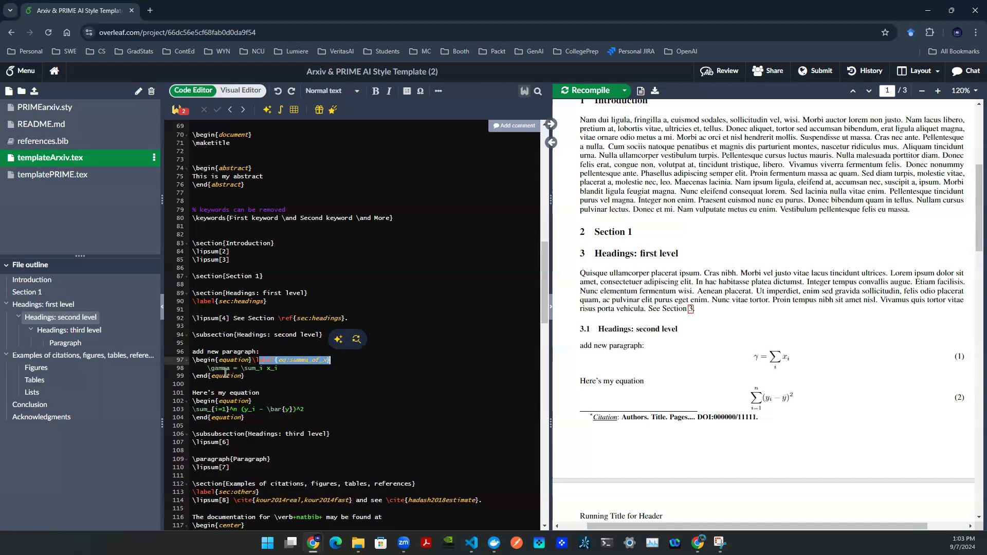
pyautogui.moveTo(211, 368); pyautogui.dragTo(242, 376)
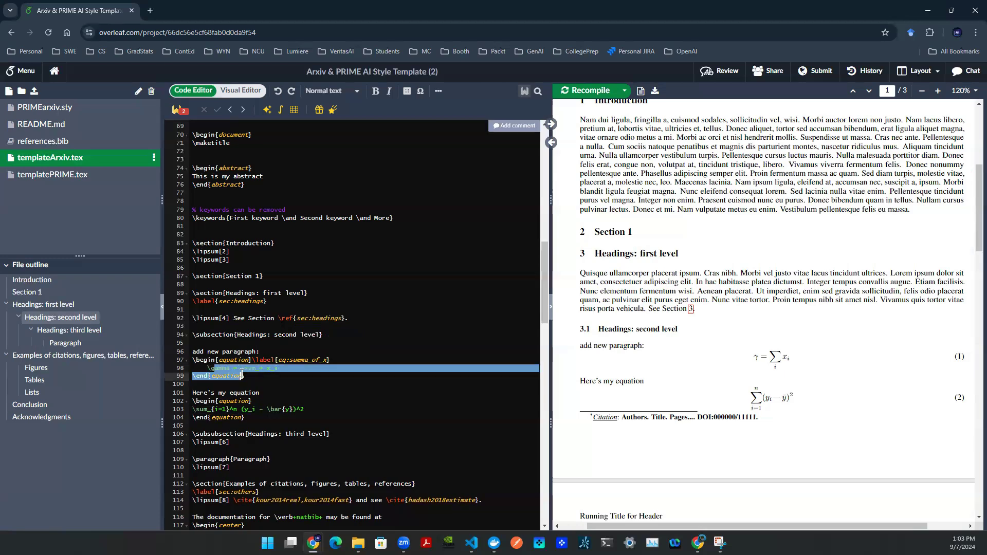
pyautogui.tripleClick(237, 361)
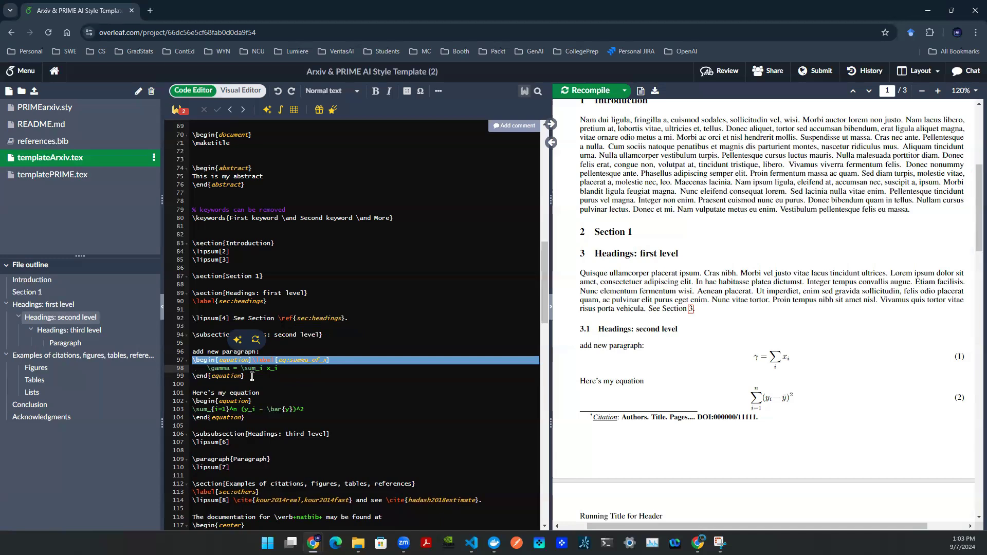
pyautogui.click(252, 376)
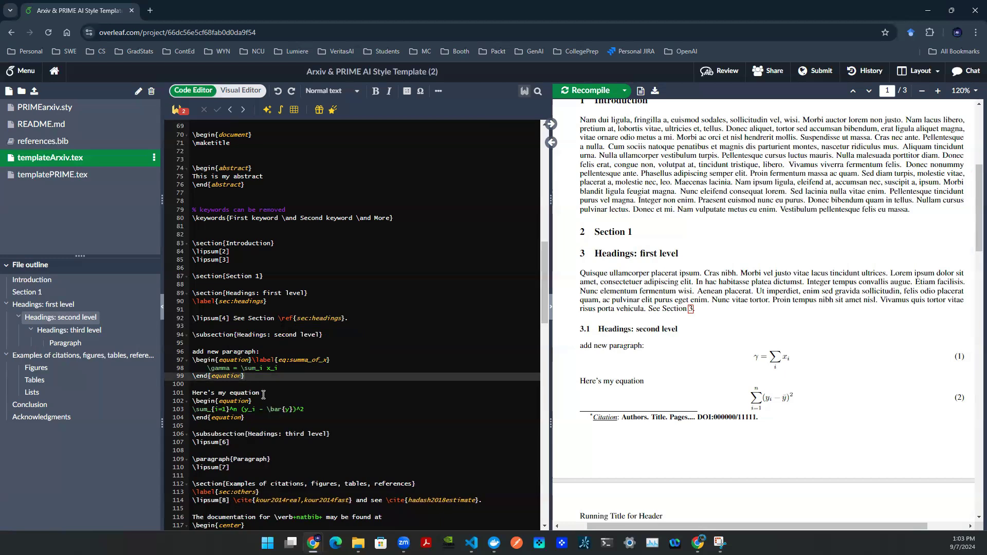
pyautogui.click(263, 394)
# Append 'based on eq \ref{eq:summa_of_x}' to the 'Here's my equation' line.
pyautogui.moveTo(230, 394); pyautogui.dragTo(249, 419)
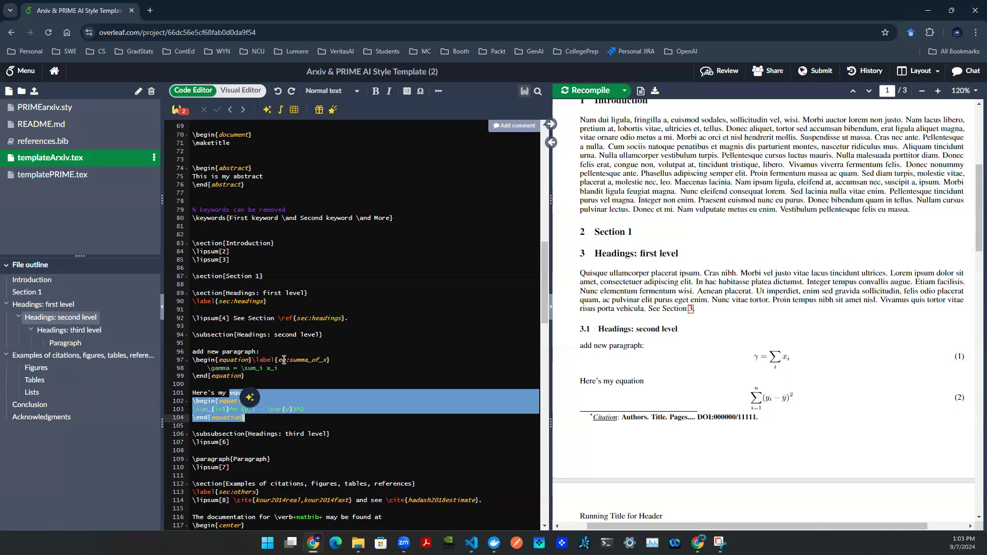
pyautogui.moveTo(257, 362); pyautogui.dragTo(279, 374)
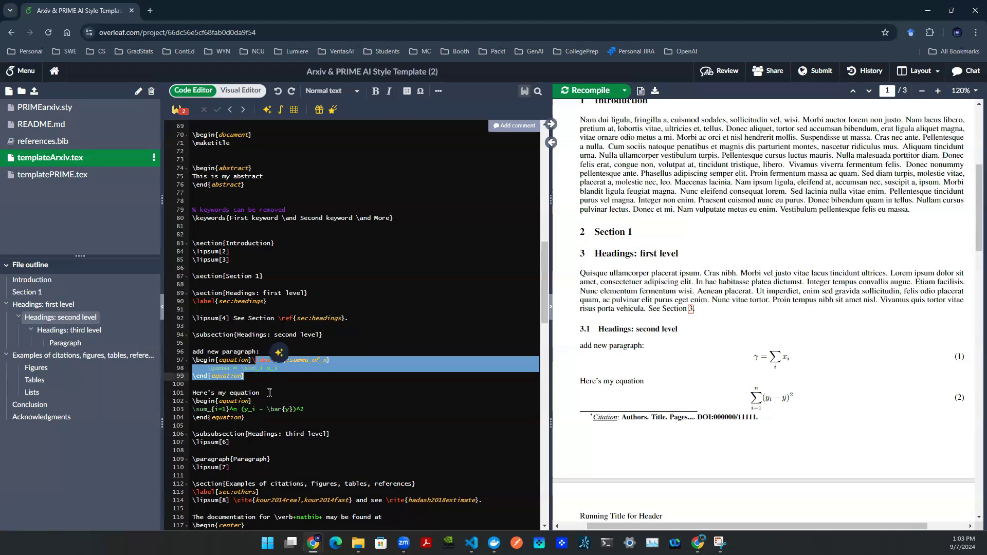
pyautogui.click(269, 393)
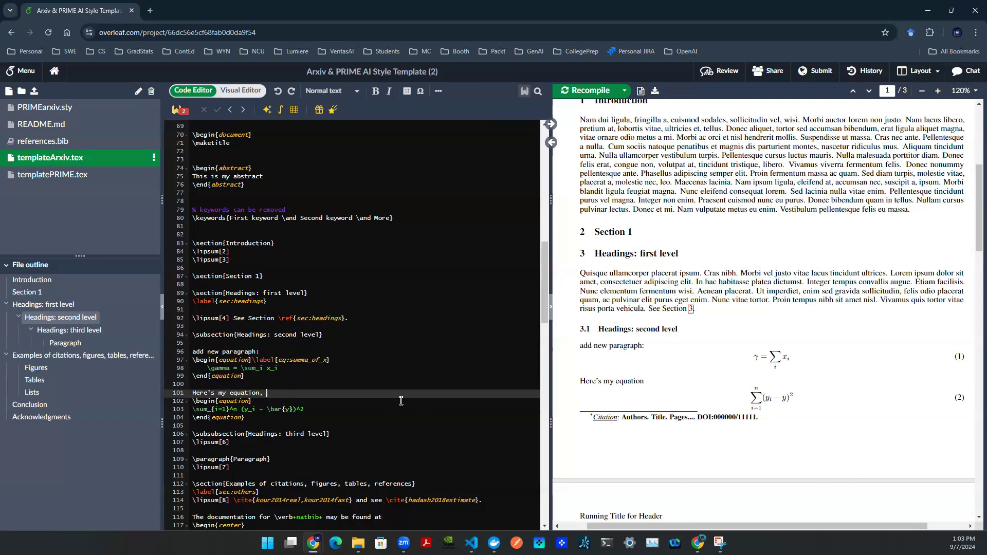
pyautogui.write('based on eq \\')
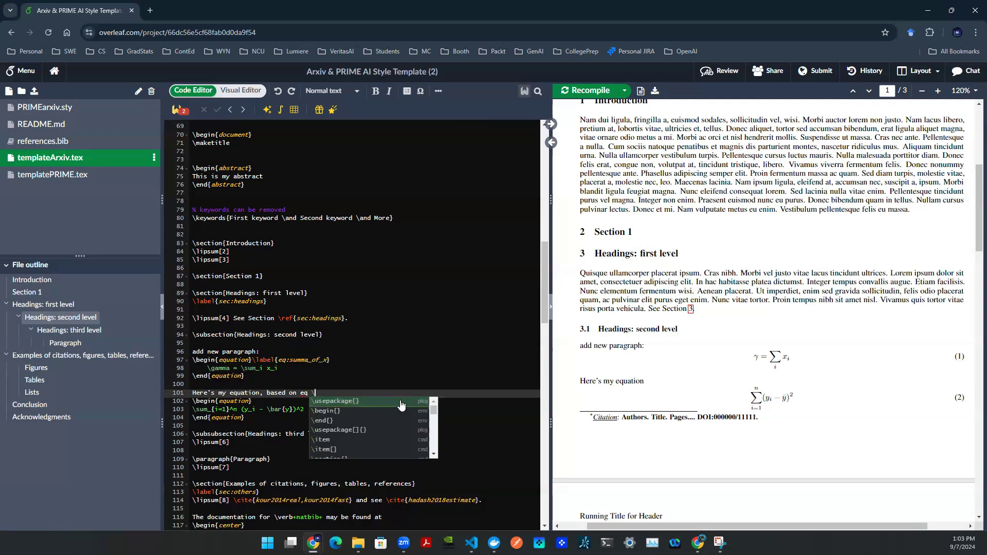
pyautogui.write('ref')
pyautogui.click(401, 404)
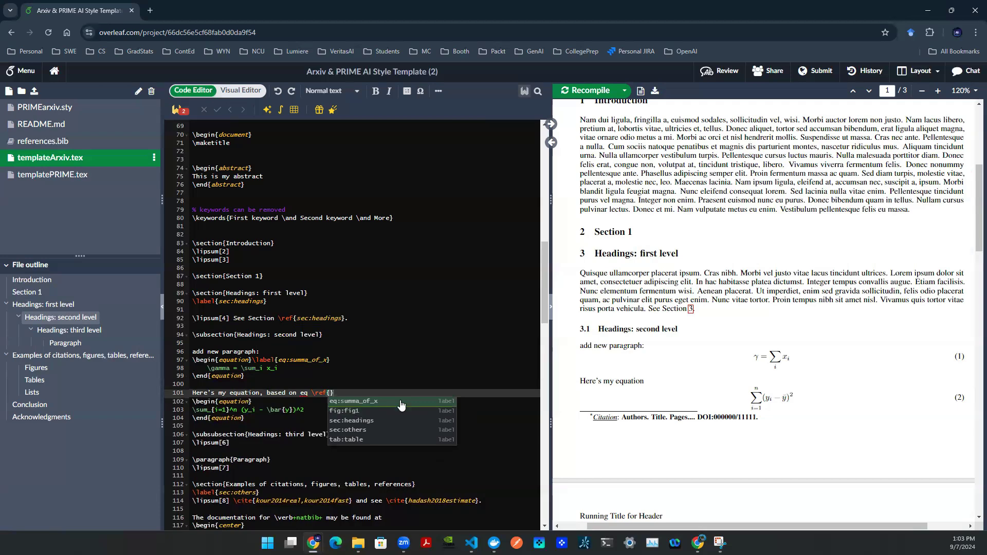
pyautogui.click(345, 402)
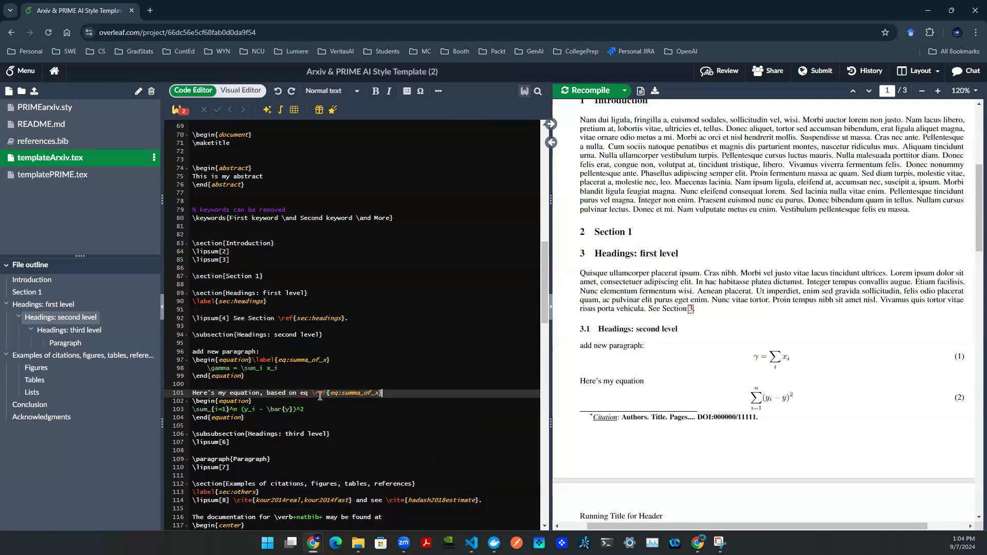
# Fix the misspelled \re to \ref and confirm the PDF reads 'based on eq 1'.
pyautogui.moveTo(311, 394); pyautogui.dragTo(380, 394)
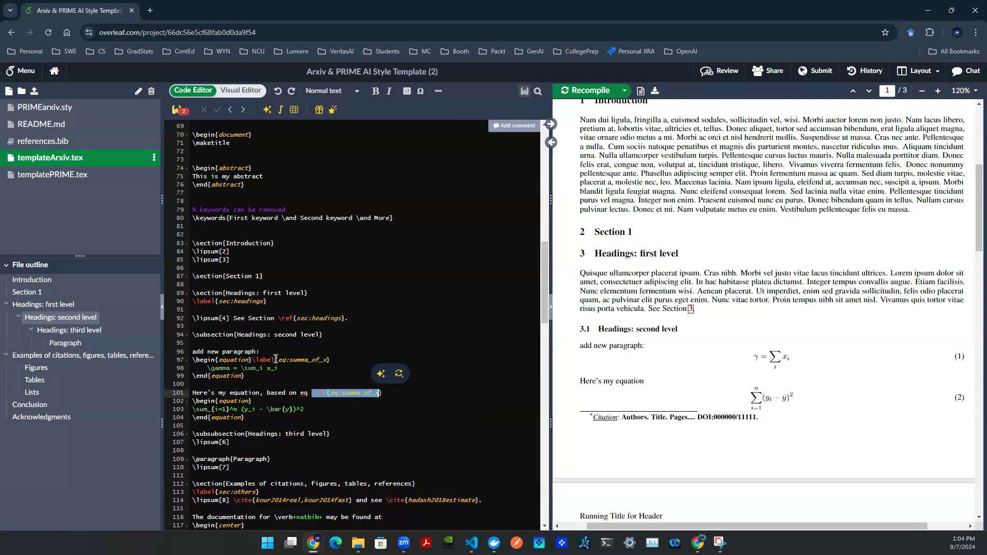
pyautogui.moveTo(276, 359); pyautogui.dragTo(327, 359)
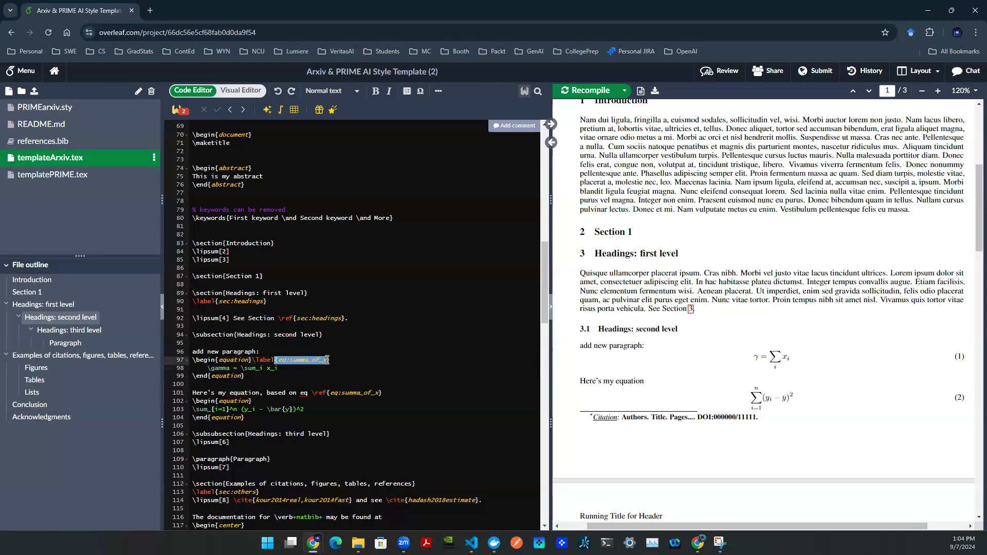
pyautogui.doubleClick(326, 359)
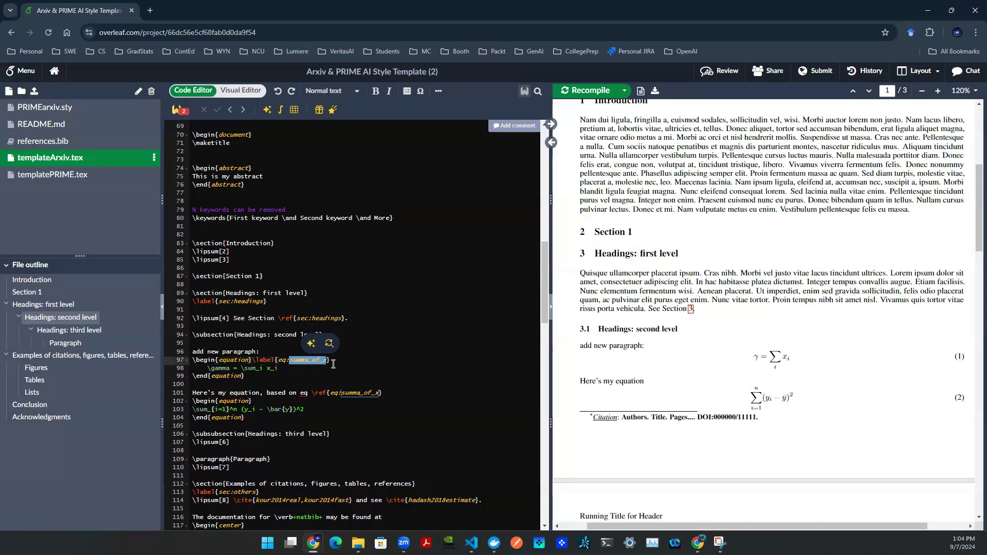
pyautogui.click(327, 393)
pyautogui.write('f')
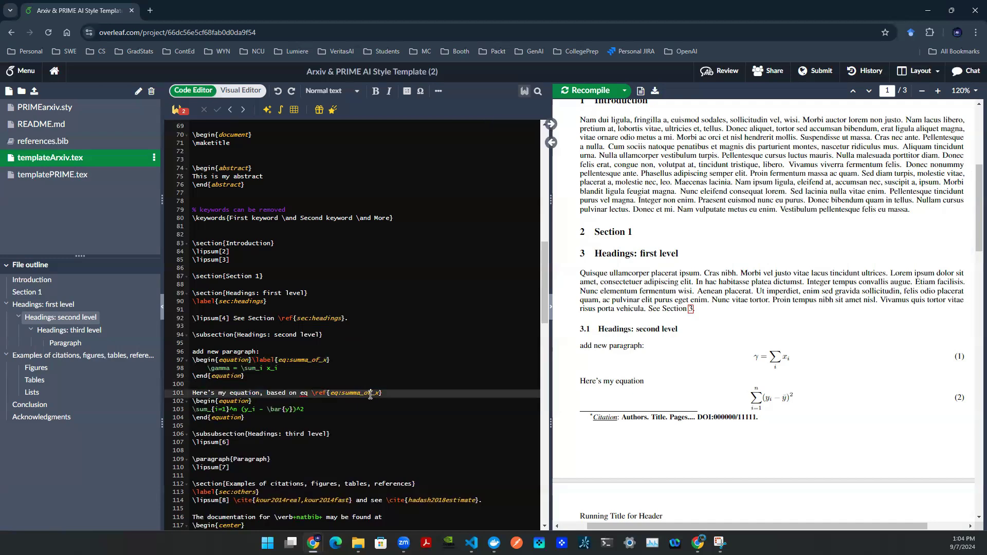
pyautogui.click(370, 393)
pyautogui.moveTo(668, 382); pyautogui.dragTo(689, 381)
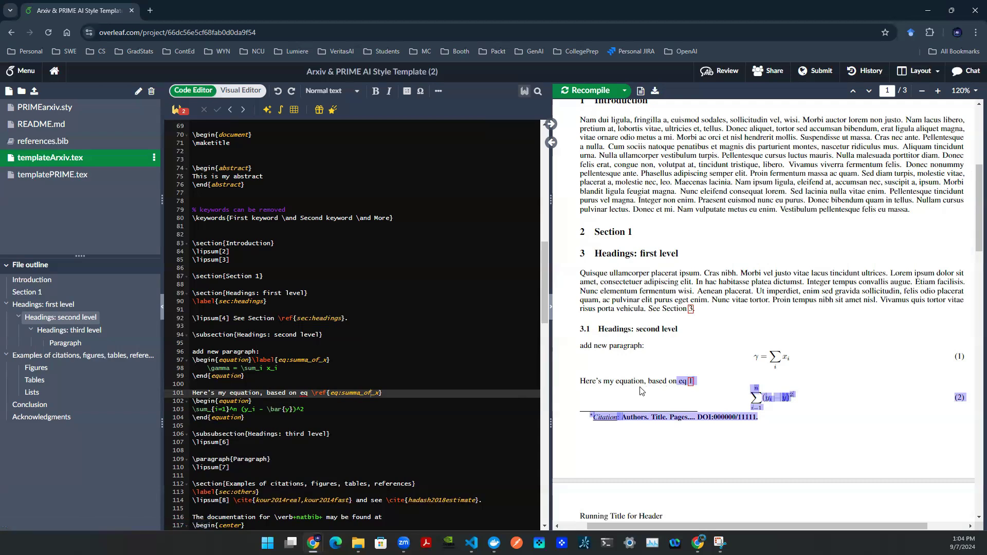
pyautogui.click(267, 387)
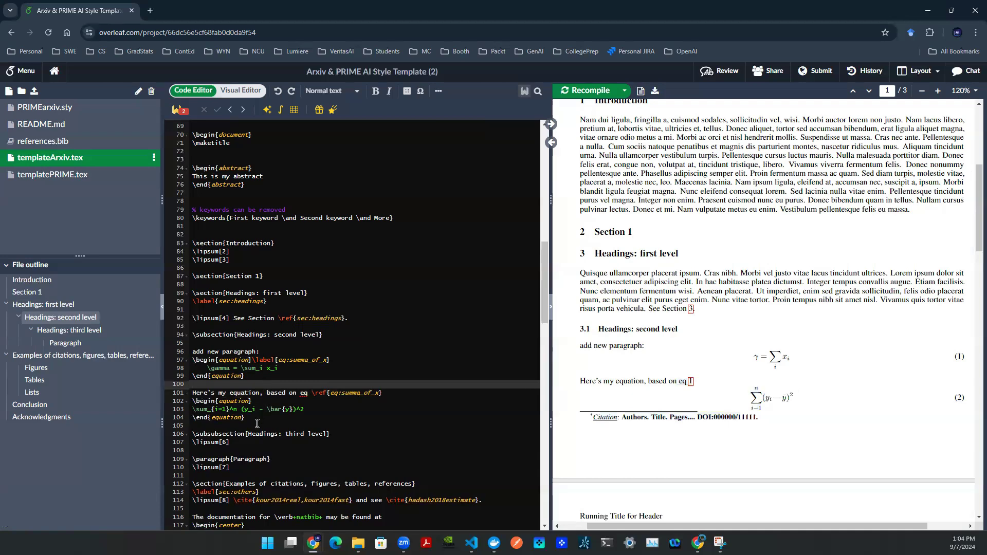
# Add \label{eq:mse} after the sum equation's \begin{equation} and recompile.
pyautogui.moveTo(254, 415); pyautogui.dragTo(368, 404)
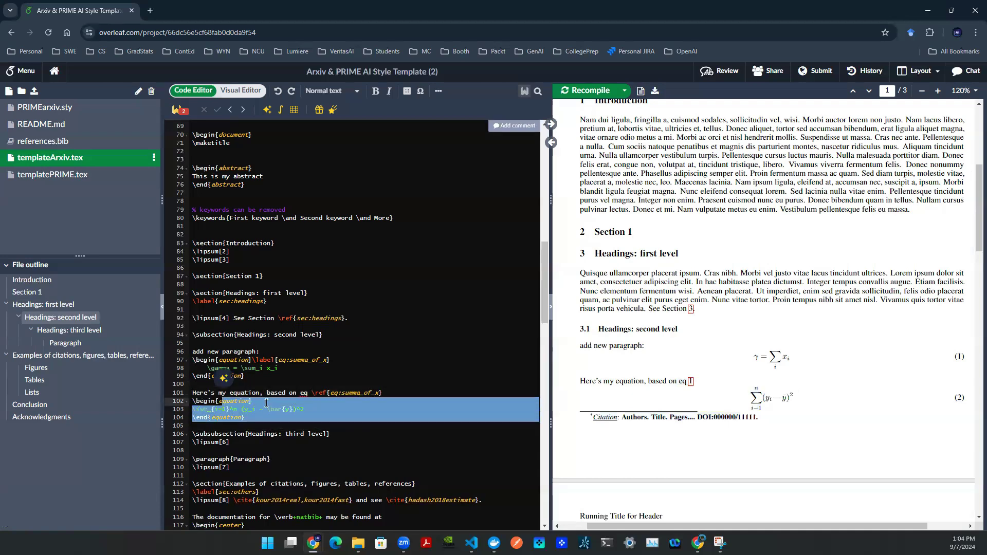
pyautogui.click(368, 403)
pyautogui.write('\\lab')
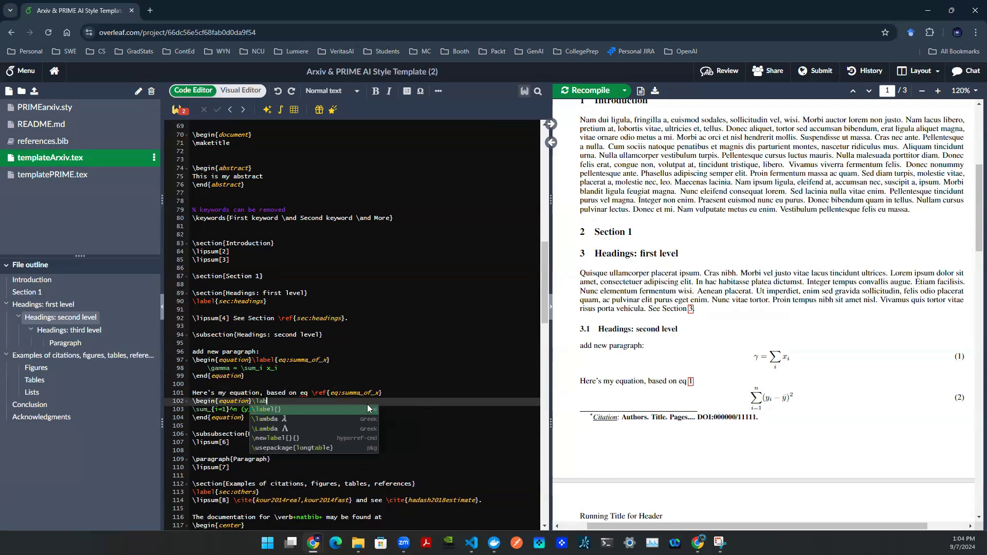
pyautogui.press('Return')
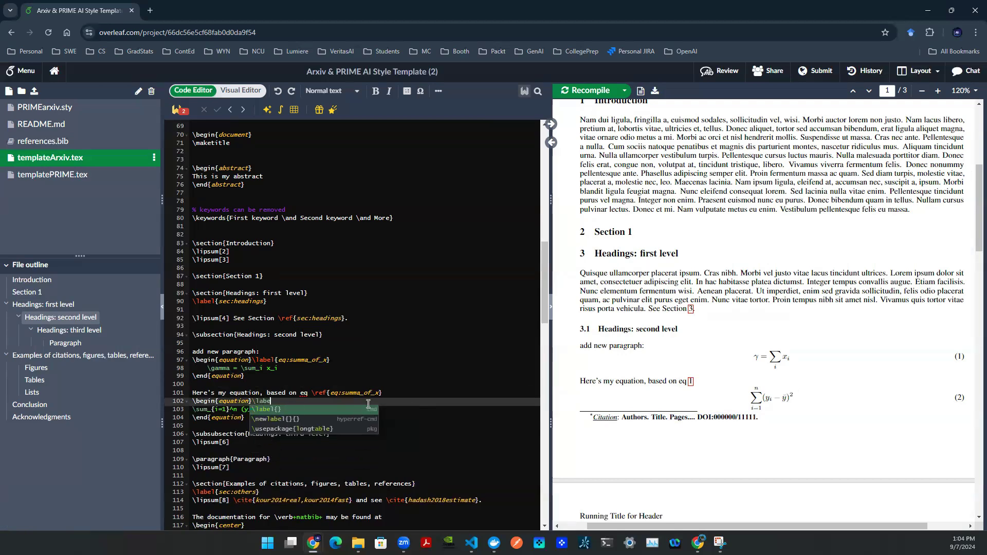
pyautogui.write('eq:')
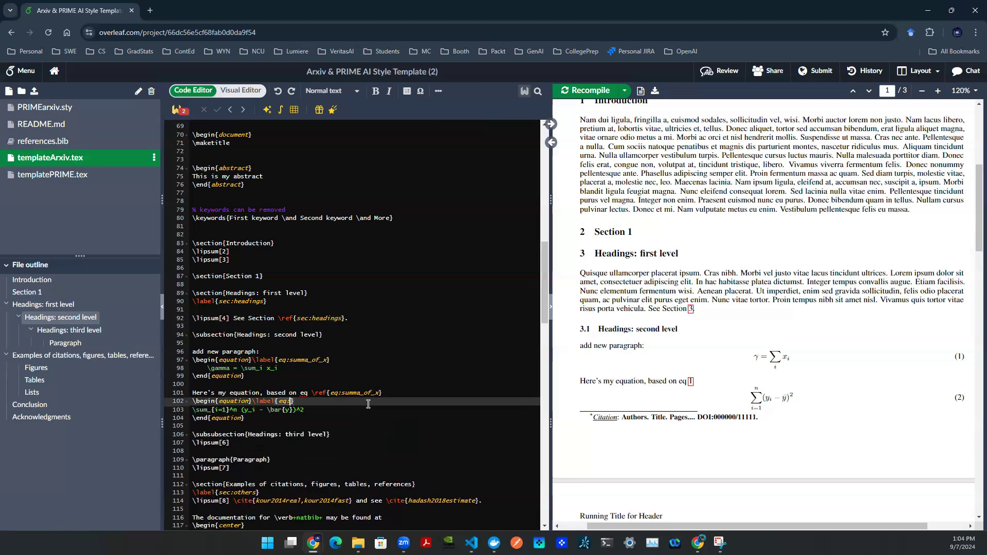
pyautogui.write('mse')
pyautogui.hotkey('ctrl', 's')
pyautogui.moveTo(263, 401); pyautogui.dragTo(304, 402)
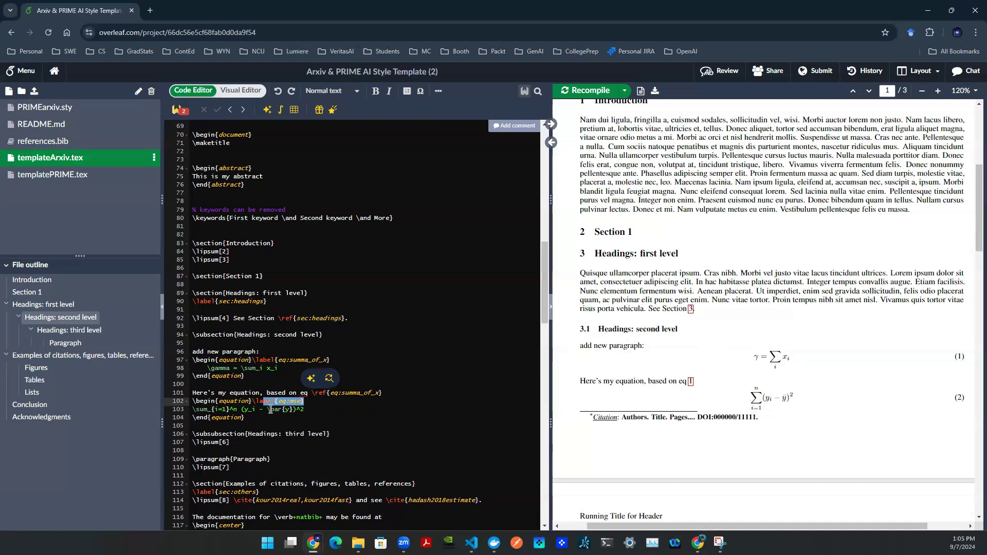
pyautogui.click(248, 343)
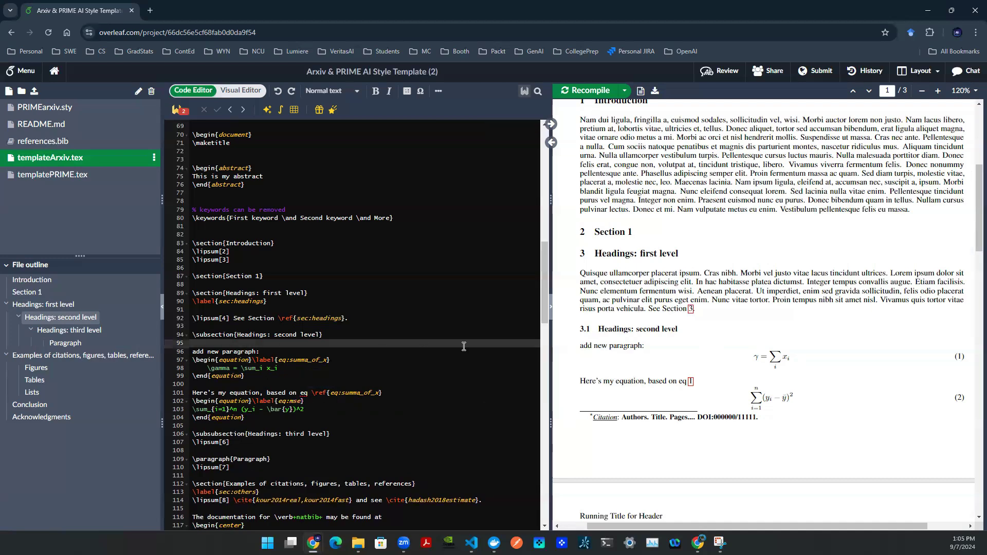
# Start the first equation's intro line with 'Here's eq \ref{eq:mse}, to do so, we need to'.
pyautogui.press('Down')
pyautogui.write("Here's eq")
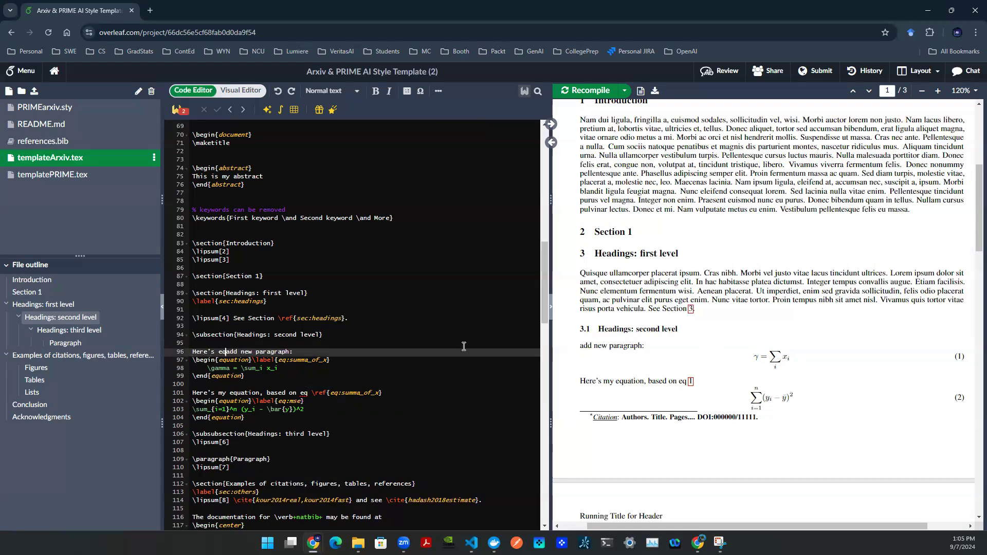
pyautogui.write(' \ref')
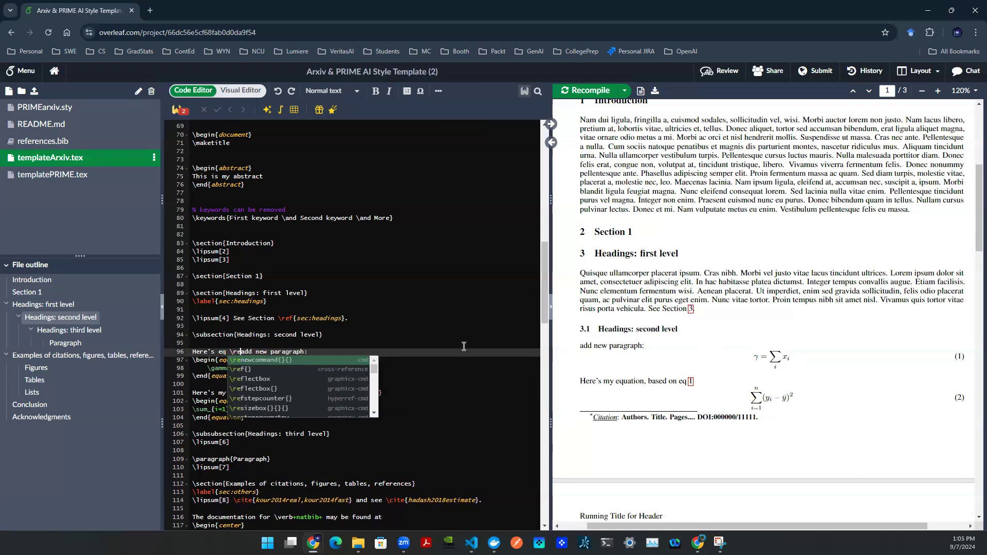
pyautogui.press('Return')
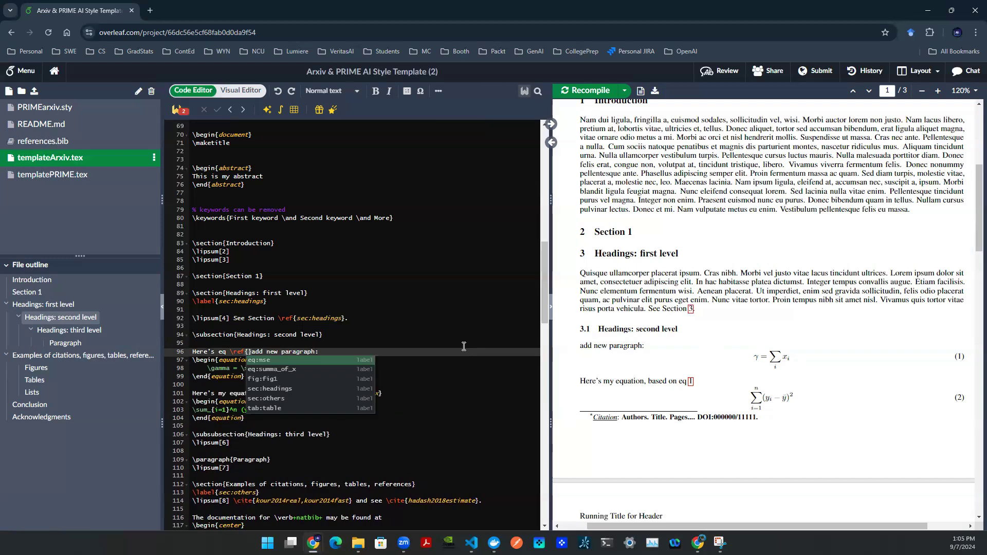
pyautogui.write('eq')
pyautogui.press('Return')
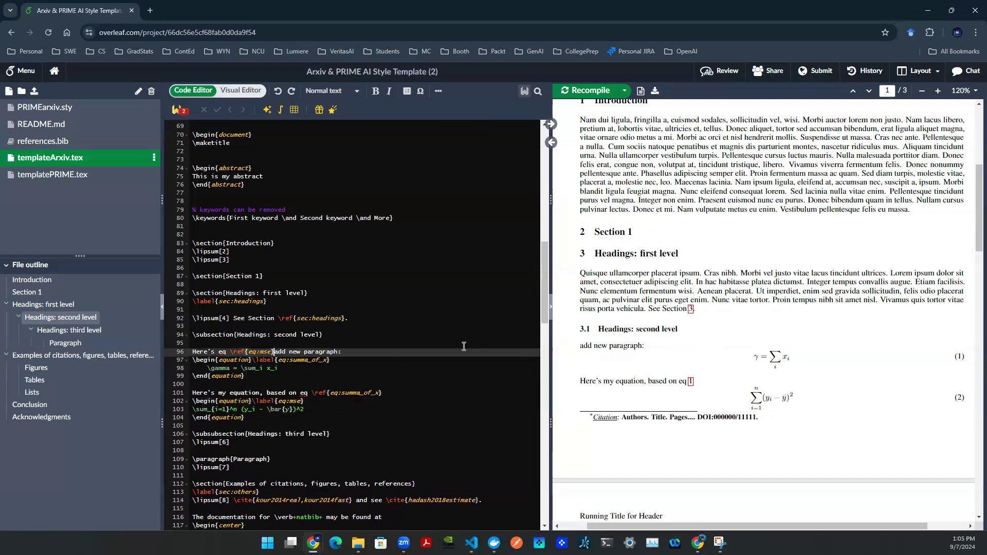
pyautogui.write(', to do so, we need to')
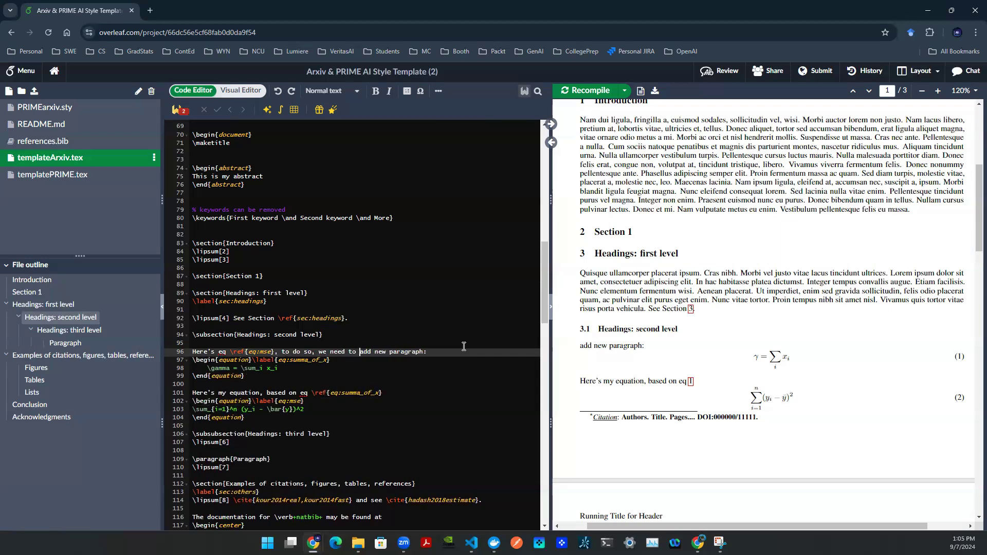
# Change the word 'paragraph' to 'premise' in that intro line.
pyautogui.hotkey('ctrl', 'Right')
pyautogui.hotkey('ctrl', 'Right')
pyautogui.hotkey('ctrl', 'Right')
pyautogui.hotkey('ctrl', 'shift', 'Left')
pyautogui.write('premise')
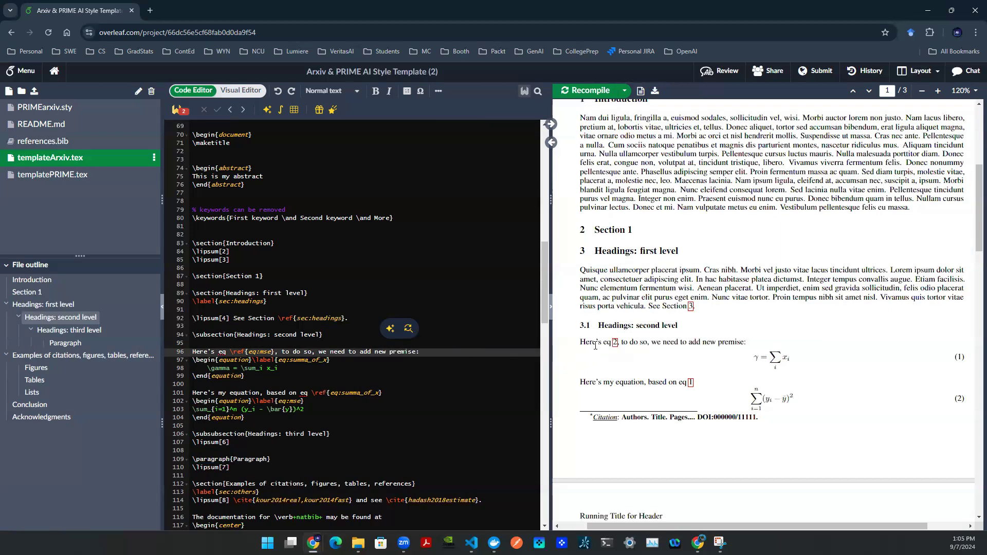
pyautogui.moveTo(595, 341); pyautogui.dragTo(622, 341)
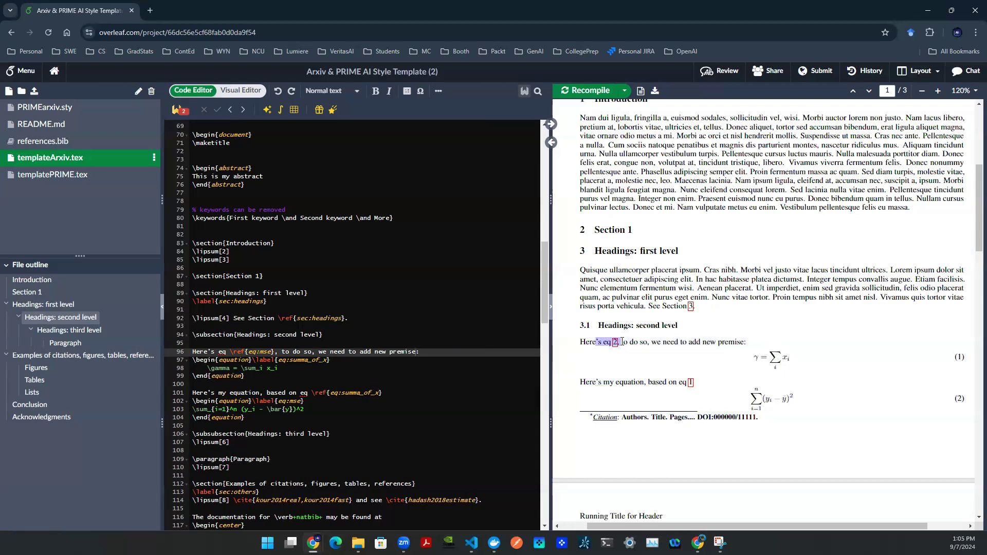
pyautogui.click(618, 343)
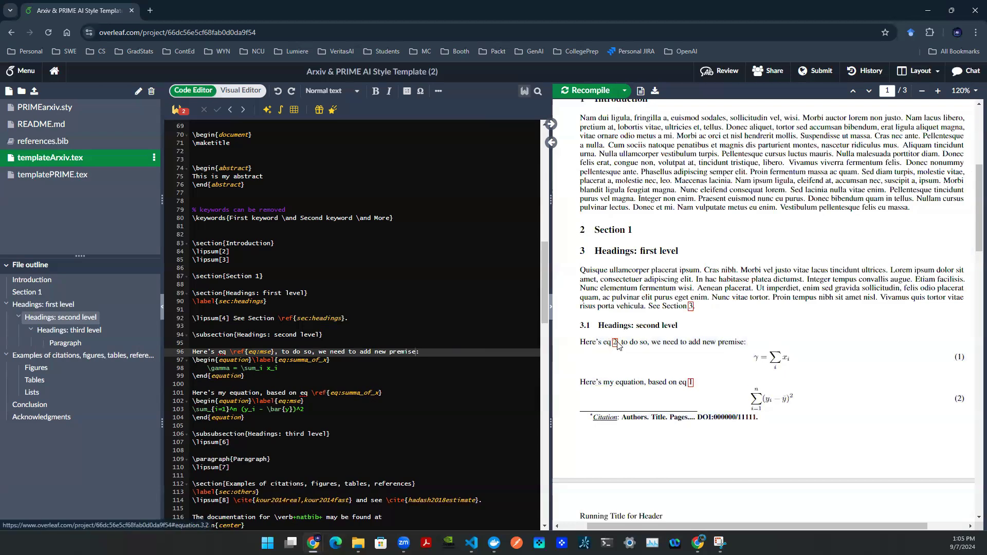
pyautogui.click(616, 343)
pyautogui.scroll(3, 755, 229)
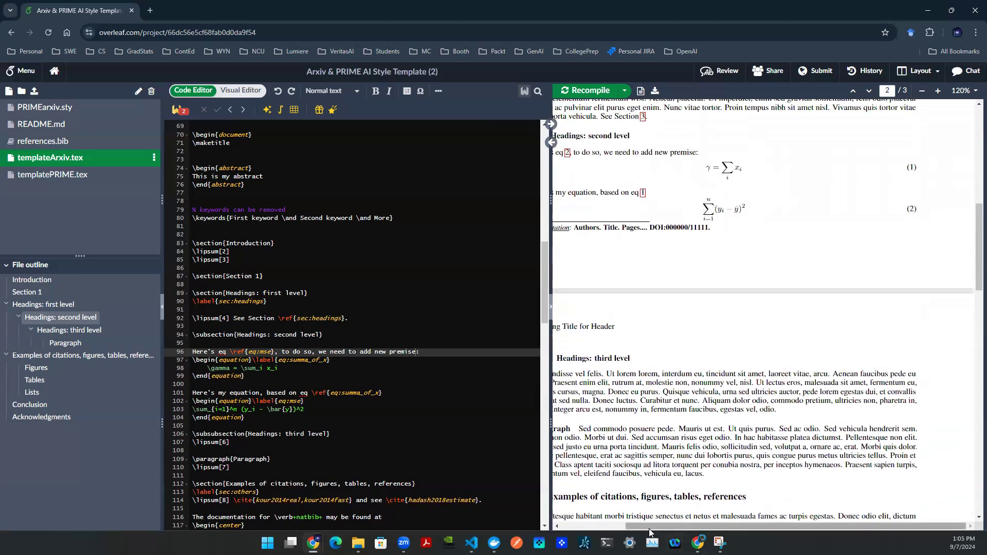
pyautogui.moveTo(649, 532); pyautogui.dragTo(619, 530)
pyautogui.scroll(2, 728, 255)
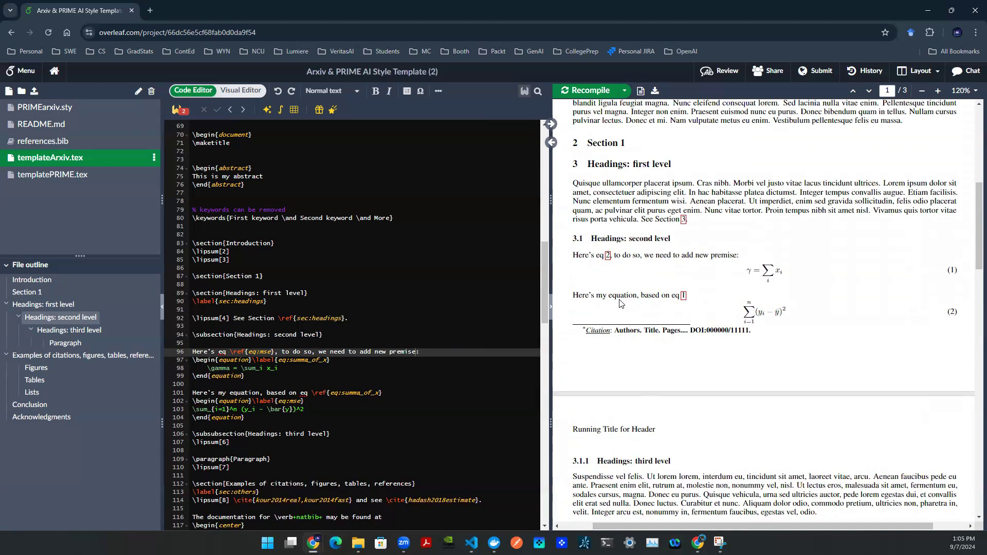
pyautogui.click(432, 415)
pyautogui.click(427, 363)
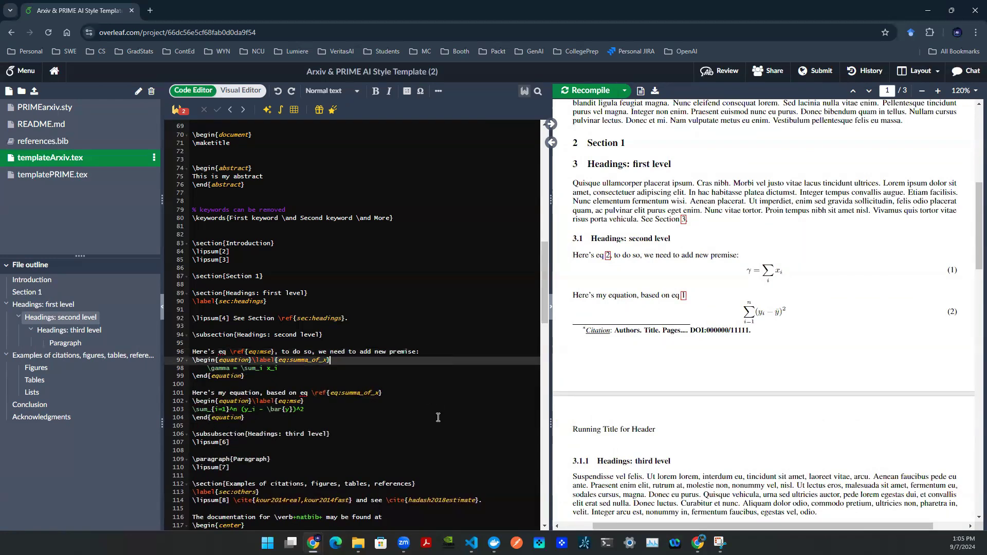
pyautogui.click(438, 417)
pyautogui.click(436, 376)
pyautogui.click(440, 424)
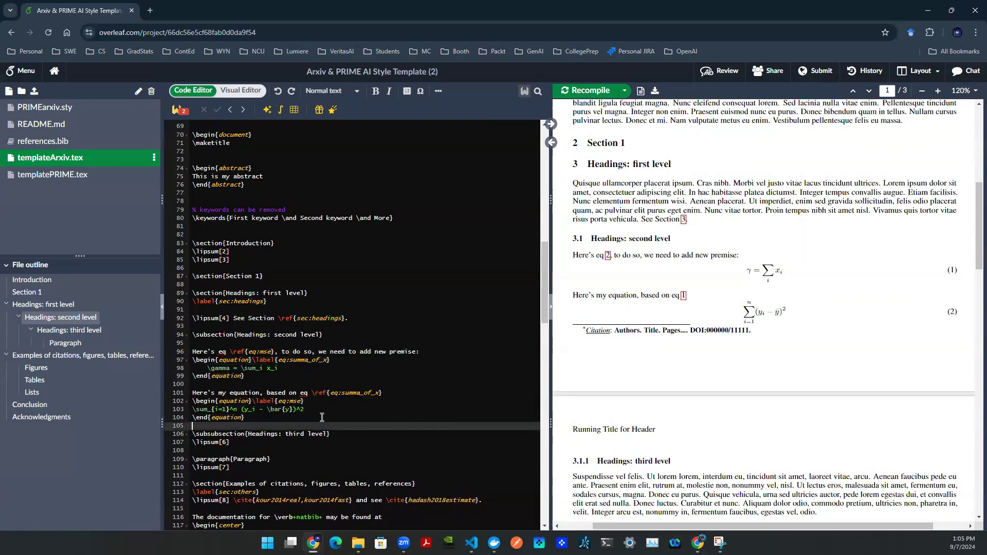
pyautogui.moveTo(259, 420); pyautogui.dragTo(189, 351)
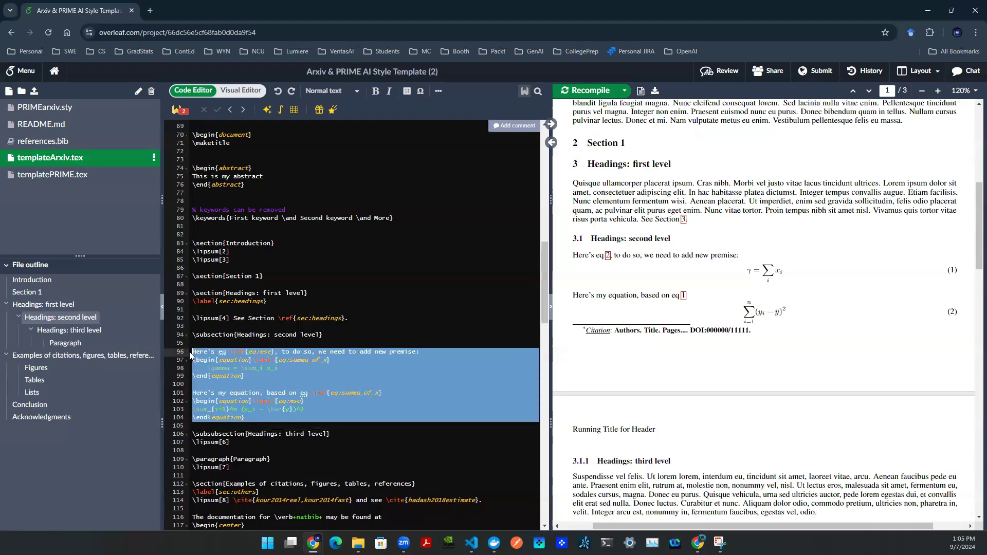
pyautogui.click(251, 416)
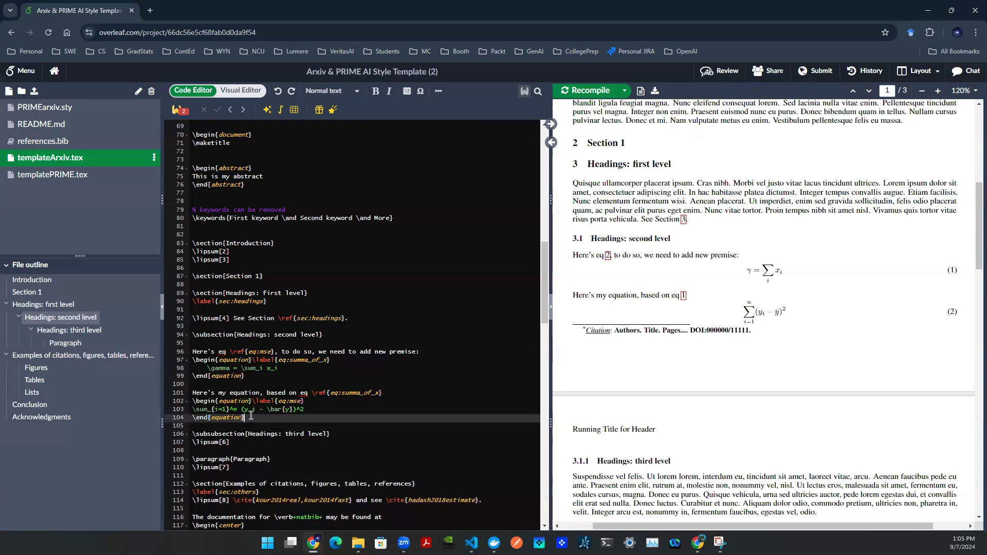
pyautogui.click(318, 409)
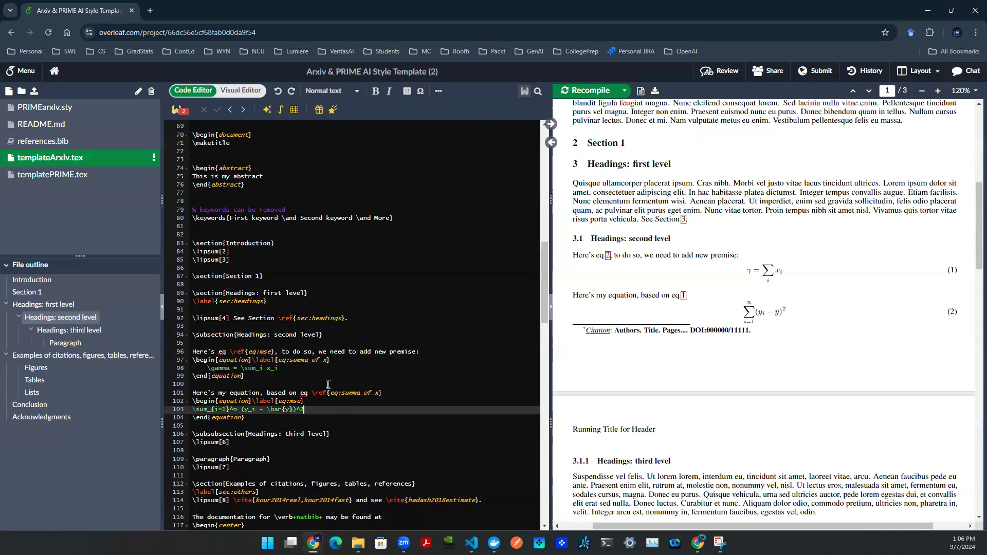
# Append ', \Lambda=4' to equation (2), recompile, and add blank lines below it.
pyautogui.write('\\')
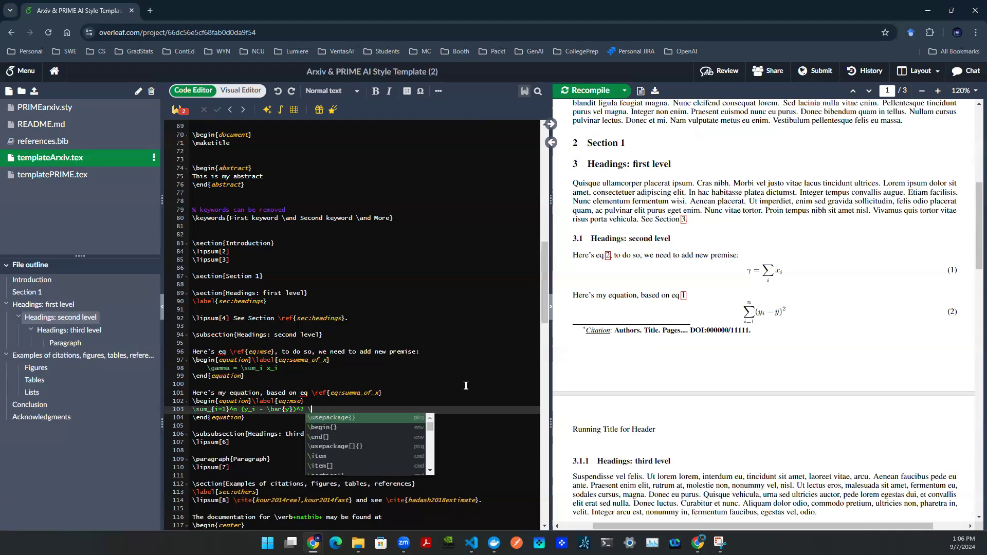
pyautogui.write('lam')
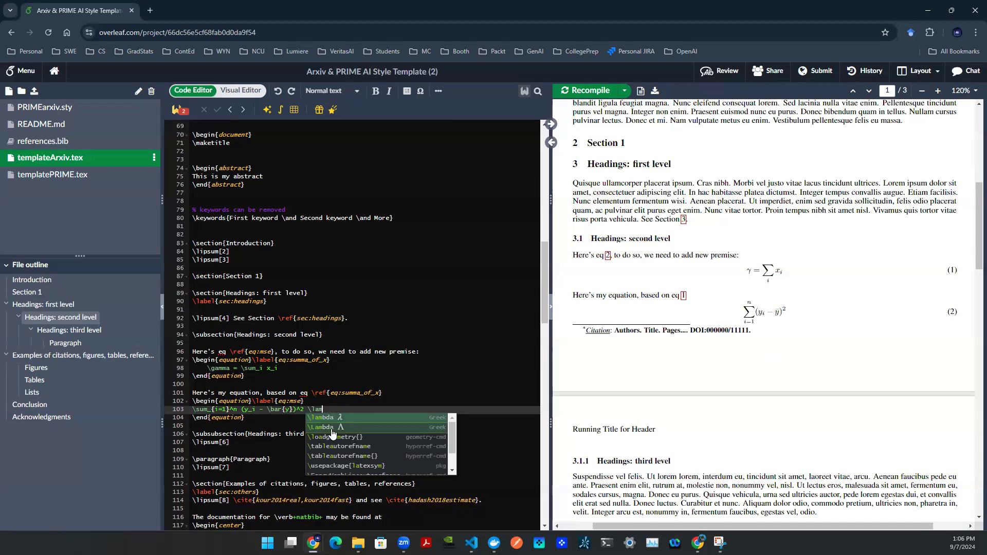
pyautogui.click(332, 434)
pyautogui.hotkey('ctrl', 'Left')
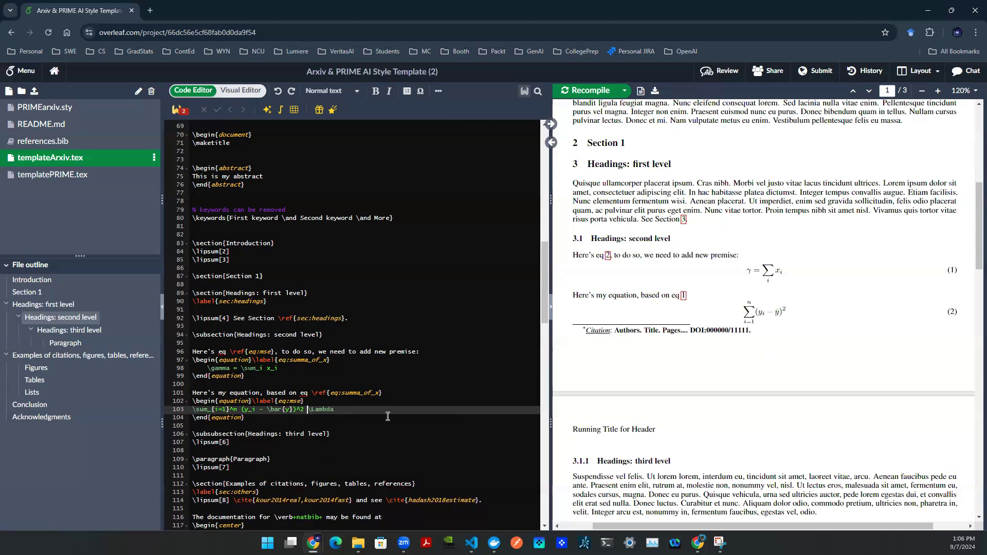
pyautogui.press('Left')
pyautogui.write('=')
pyautogui.hotkey('ctrl', 's')
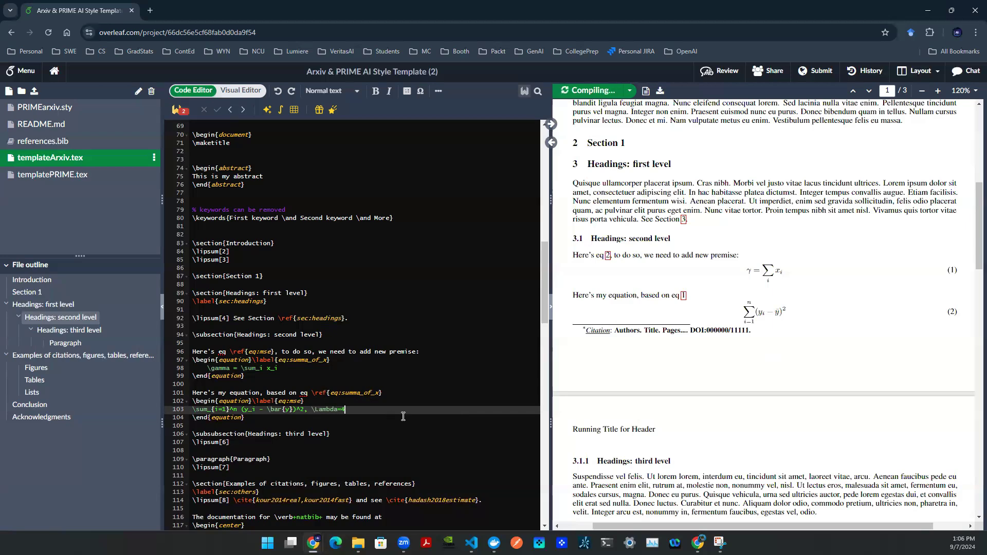
pyautogui.moveTo(778, 310); pyautogui.dragTo(796, 313)
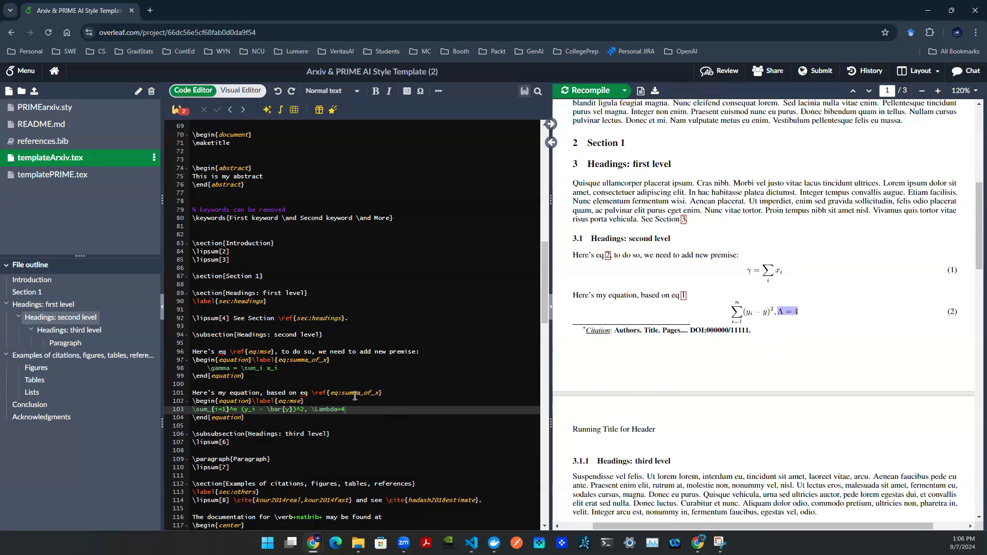
pyautogui.click(307, 418)
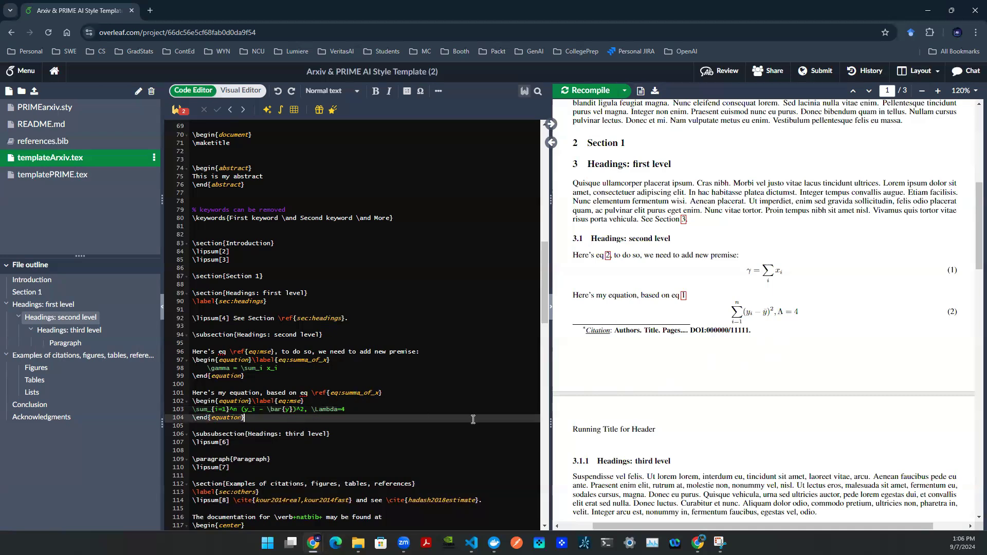
pyautogui.press('Return')
pyautogui.press('Return')
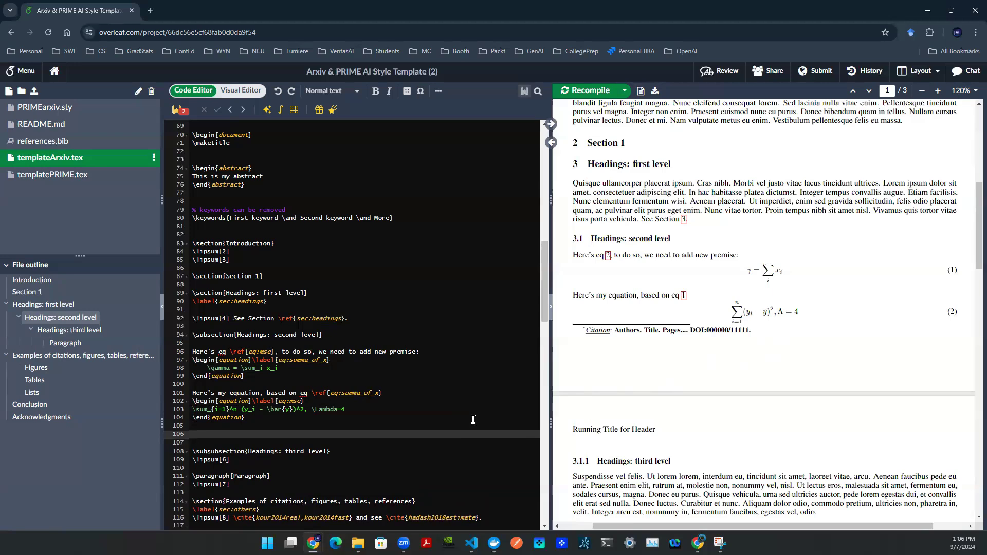
# Write the sentence about data $X$ and target $Y$ ending with \ref{eq:mse}, then recompile.
pyautogui.write("Here's a data ")
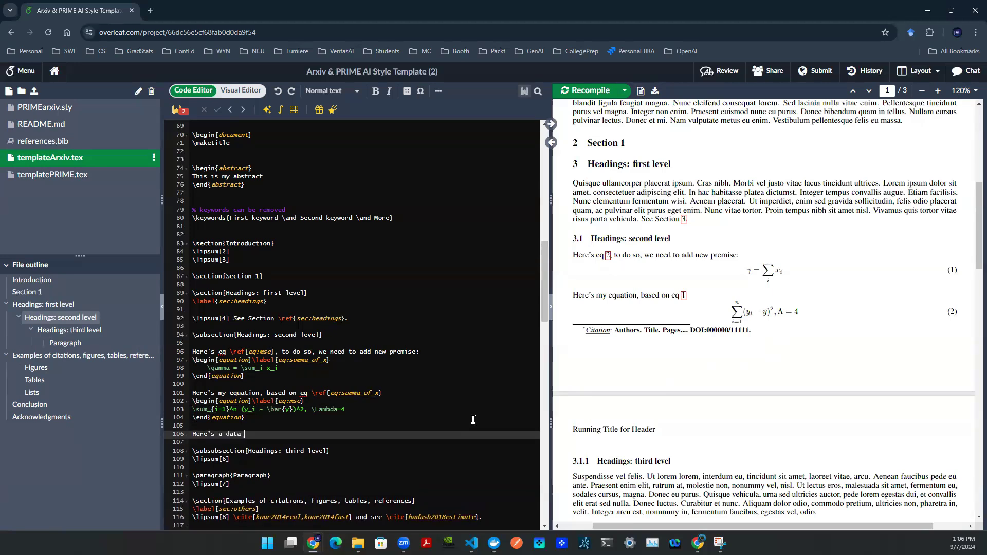
pyautogui.write('$X$')
pyautogui.doubleClick(253, 435)
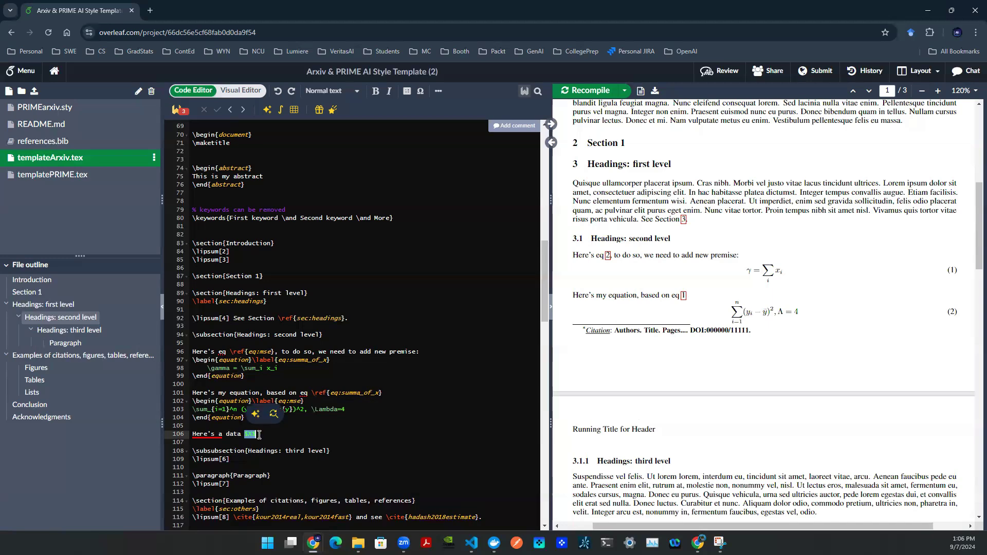
pyautogui.click(259, 435)
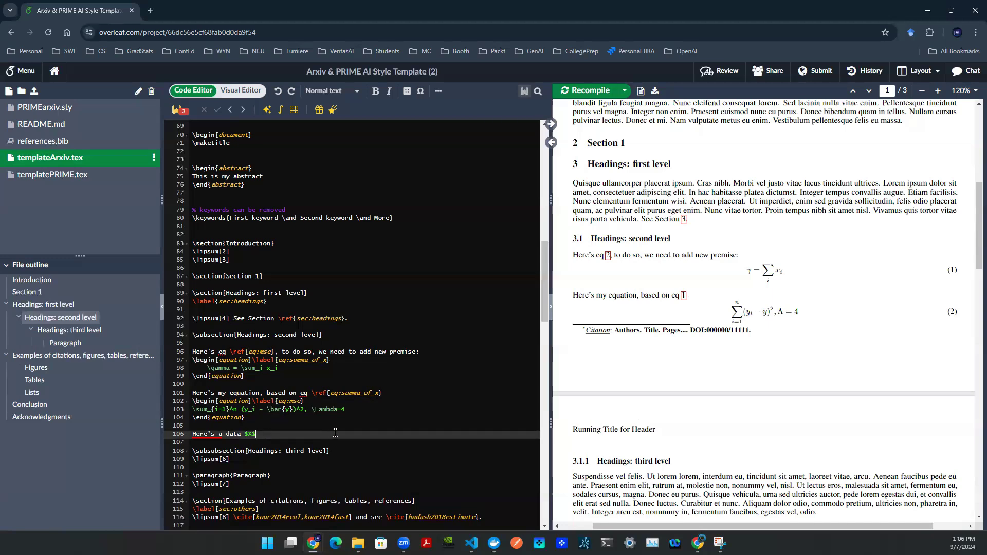
pyautogui.write(', and a target $Y$, we want to build a model to ')
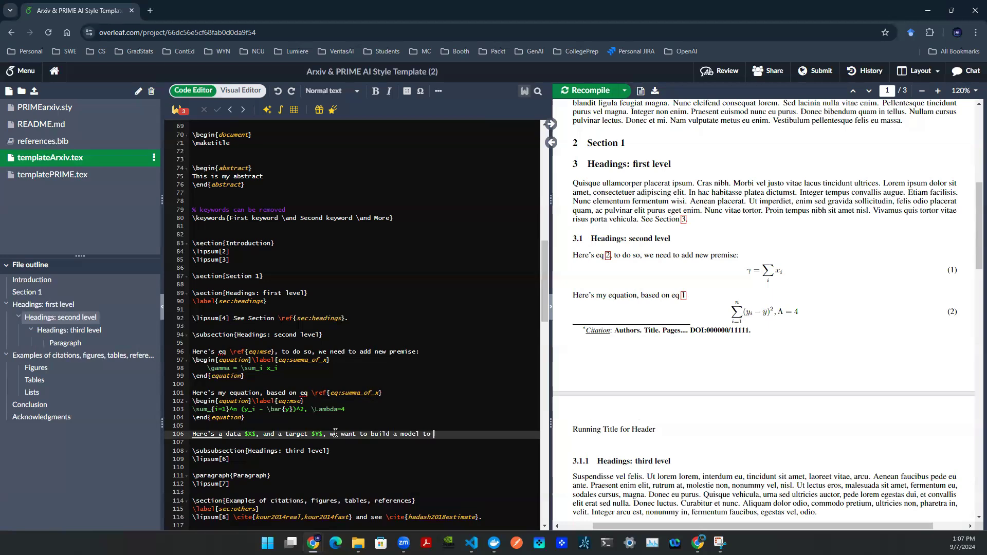
pyautogui.write('leran from $X$ and predict $Y$ using ')
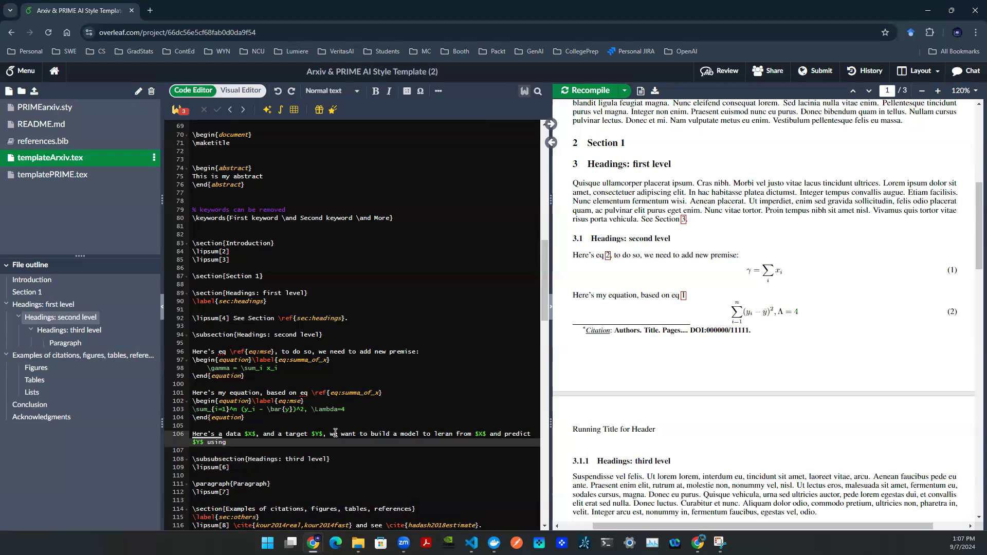
pyautogui.write('loss function defined in eq \\ref')
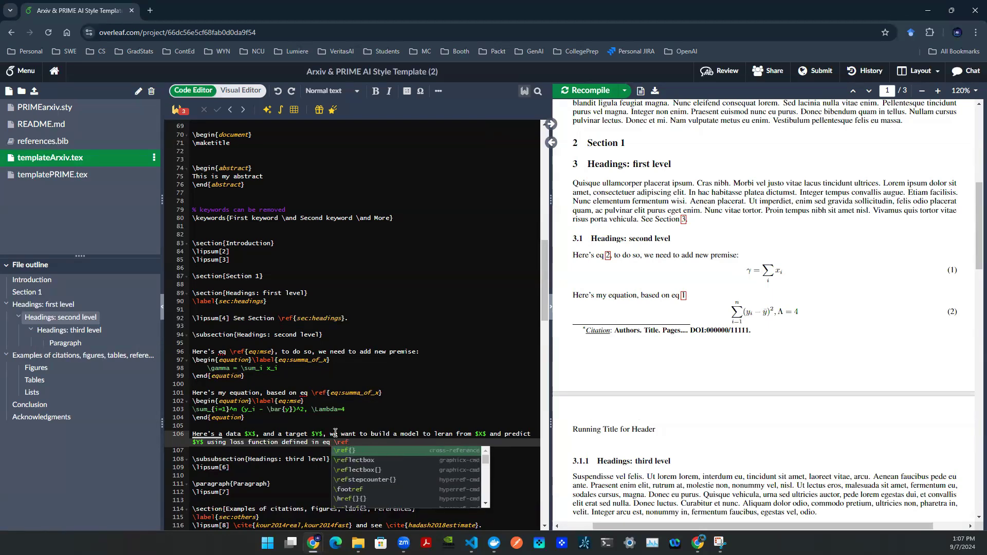
pyautogui.press('Return')
pyautogui.write('eq')
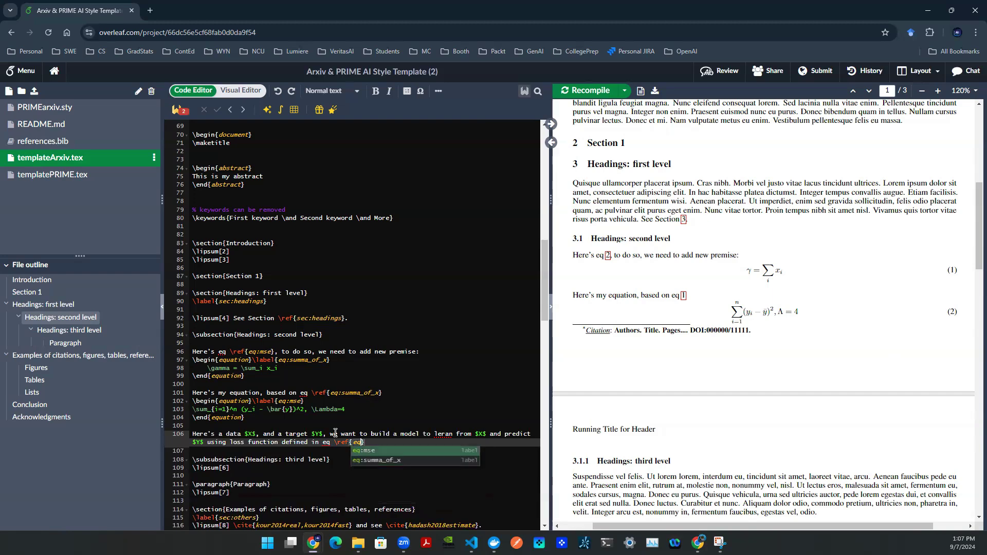
pyautogui.press('Return')
pyautogui.write('.')
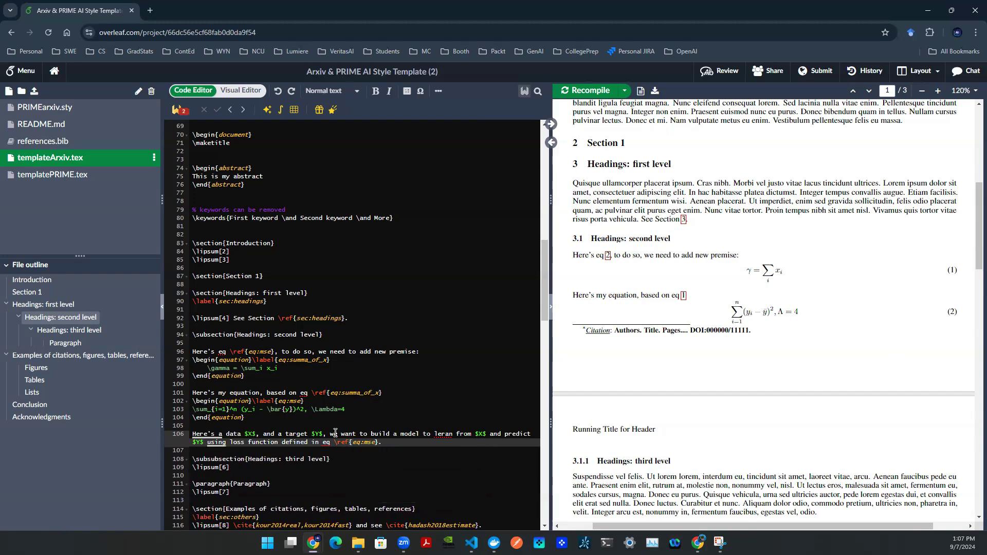
pyautogui.hotkey('ctrl', 's')
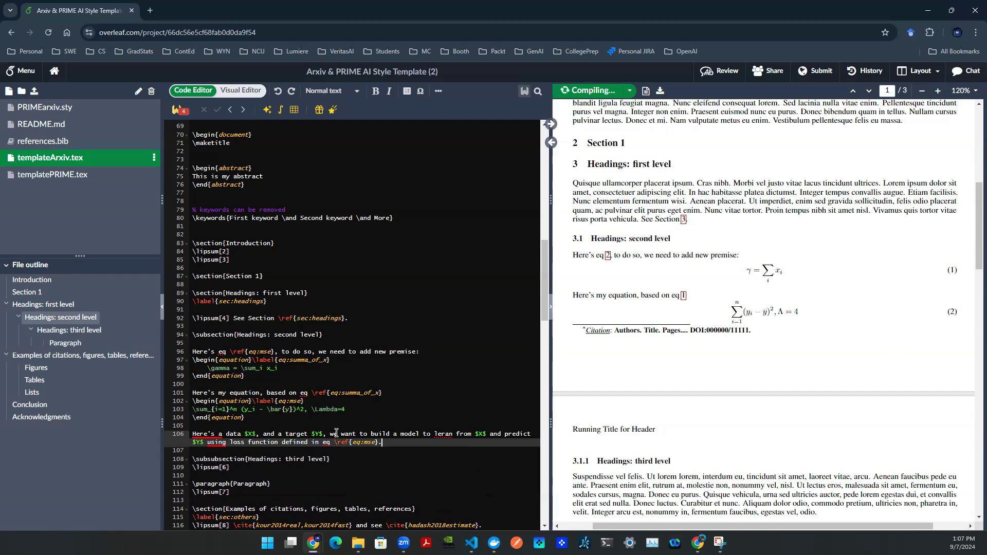
# Check the compiled PDF paragraph for italic X and Y and its 'eq 2' reference.
pyautogui.scroll(-1, 617, 410)
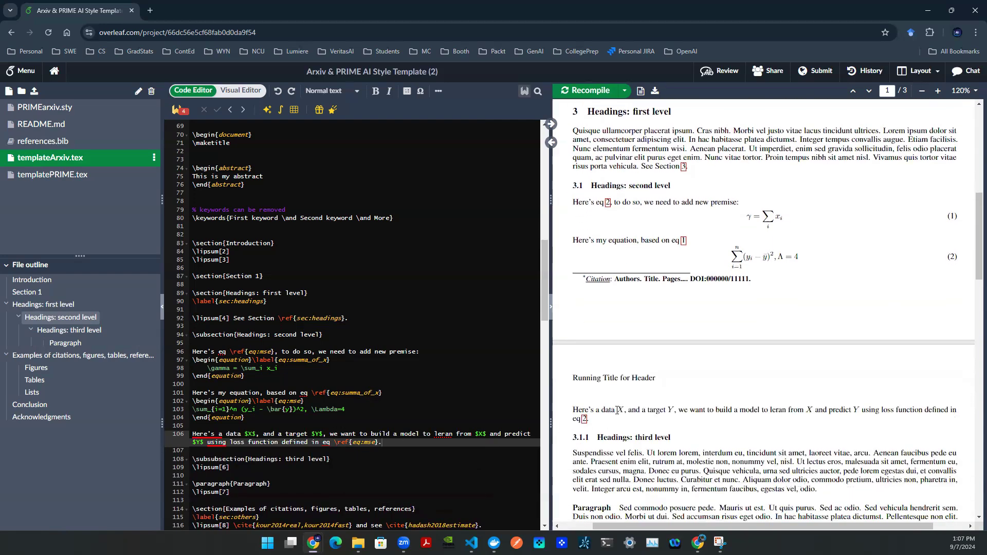
pyautogui.moveTo(617, 410); pyautogui.dragTo(882, 409)
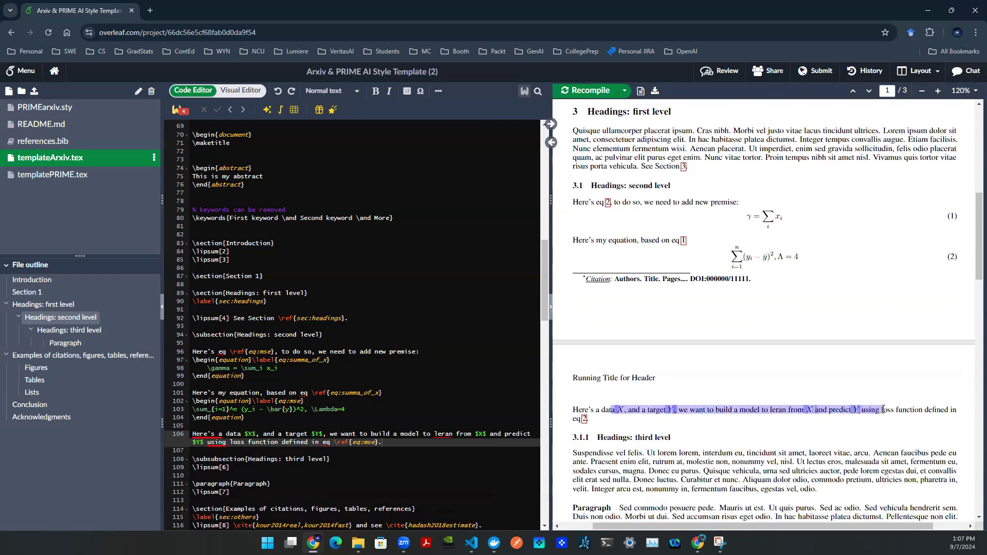
pyautogui.click(575, 421)
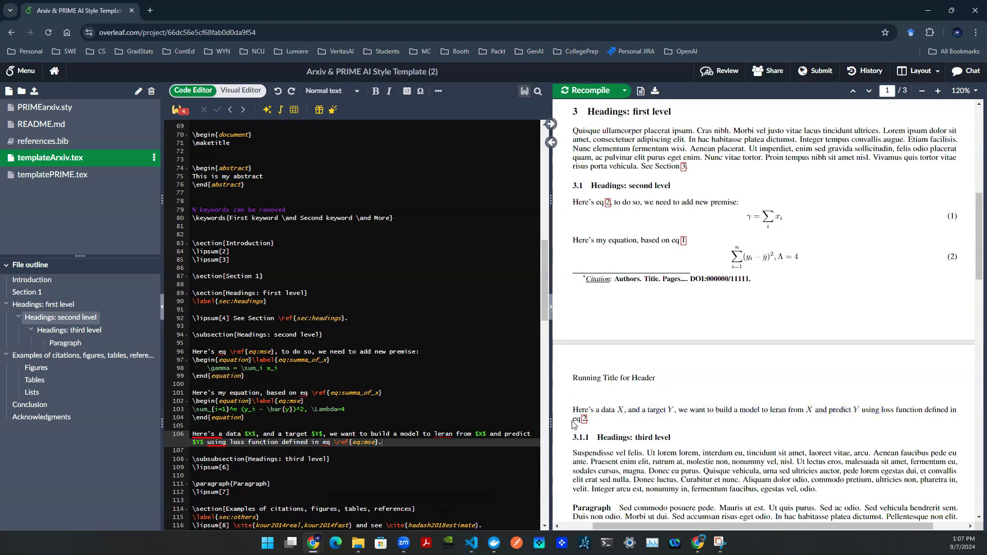
pyautogui.moveTo(616, 409); pyautogui.dragTo(673, 410)
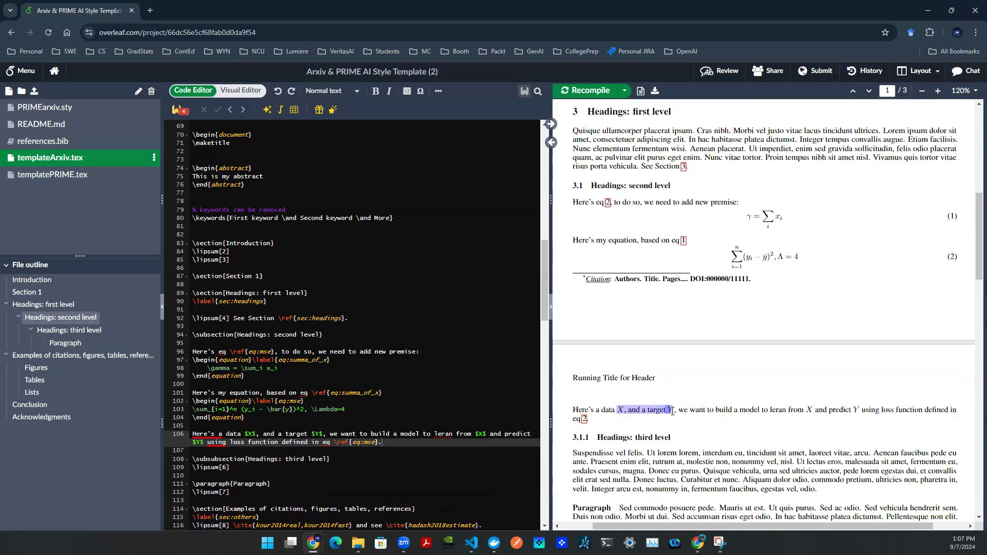
pyautogui.click(454, 444)
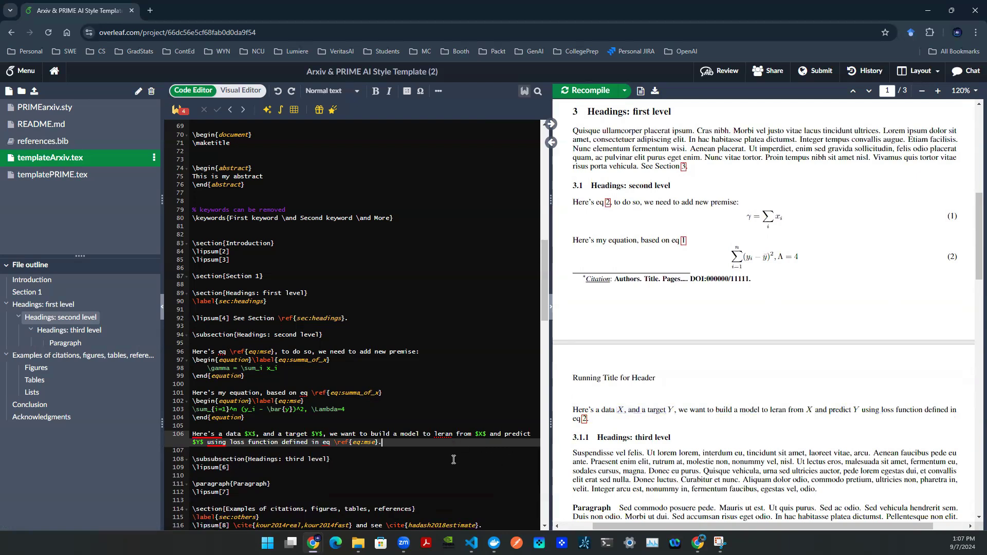